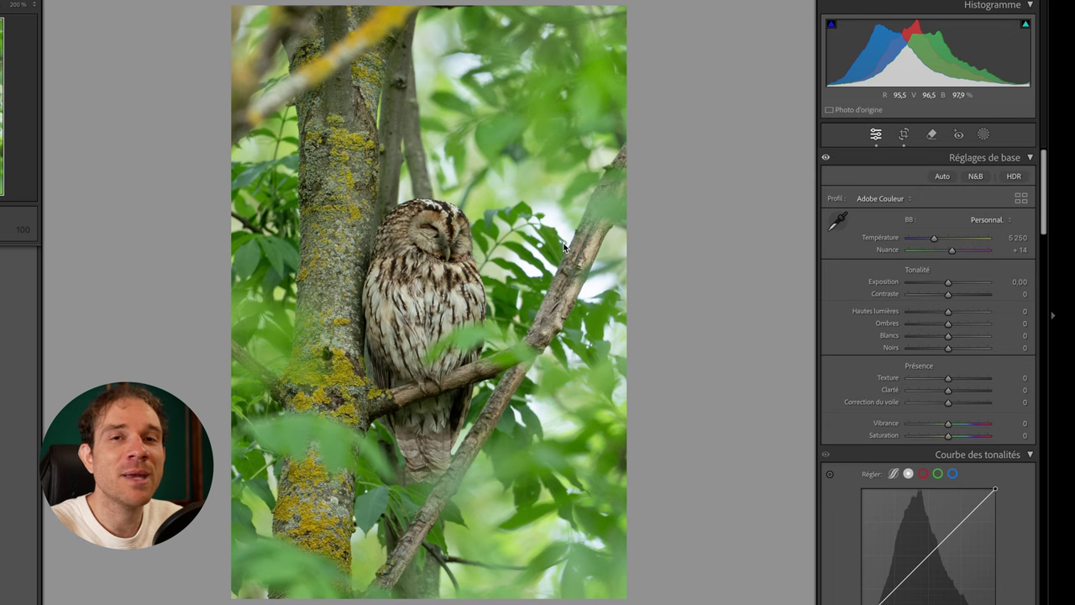
Set the Basic panel exposure to -0,80, trying -0,10 and -0,60 along the way.
click(1020, 284)
text(-0,1)
key(Return)
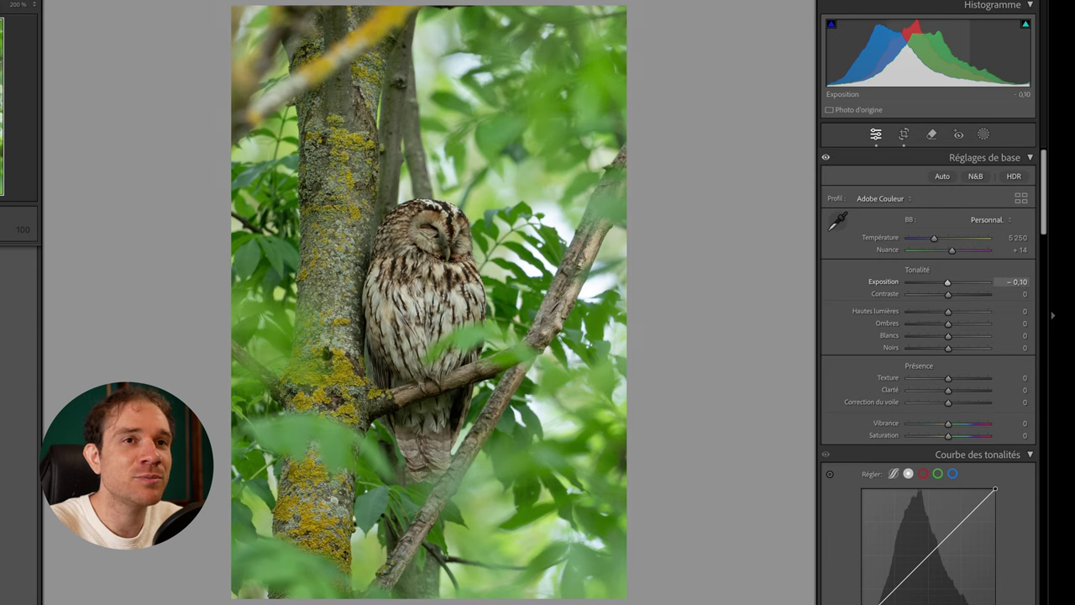
text(-0,6)
key(Return)
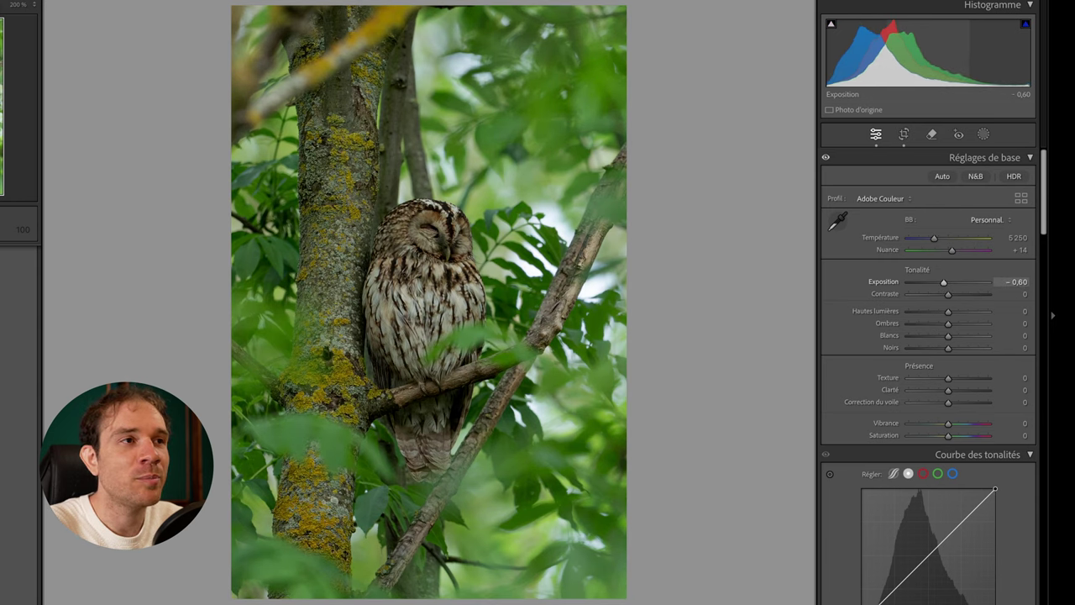
text(-0,8)
key(Return)
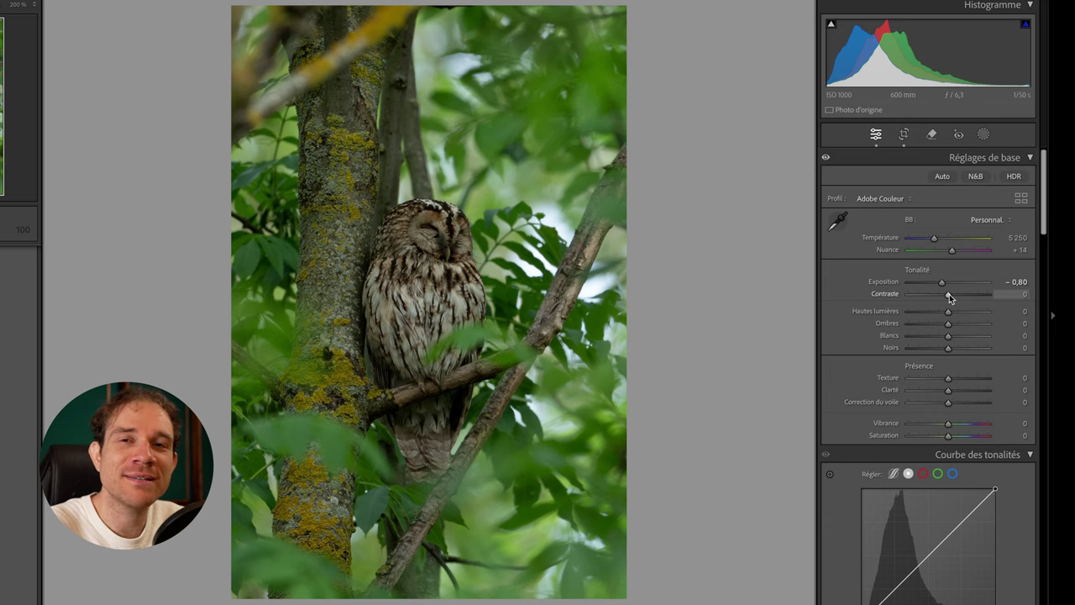
Set contrast -11, highlights -56, shadows +58 and whites +27.
drag(949, 294, 944, 294)
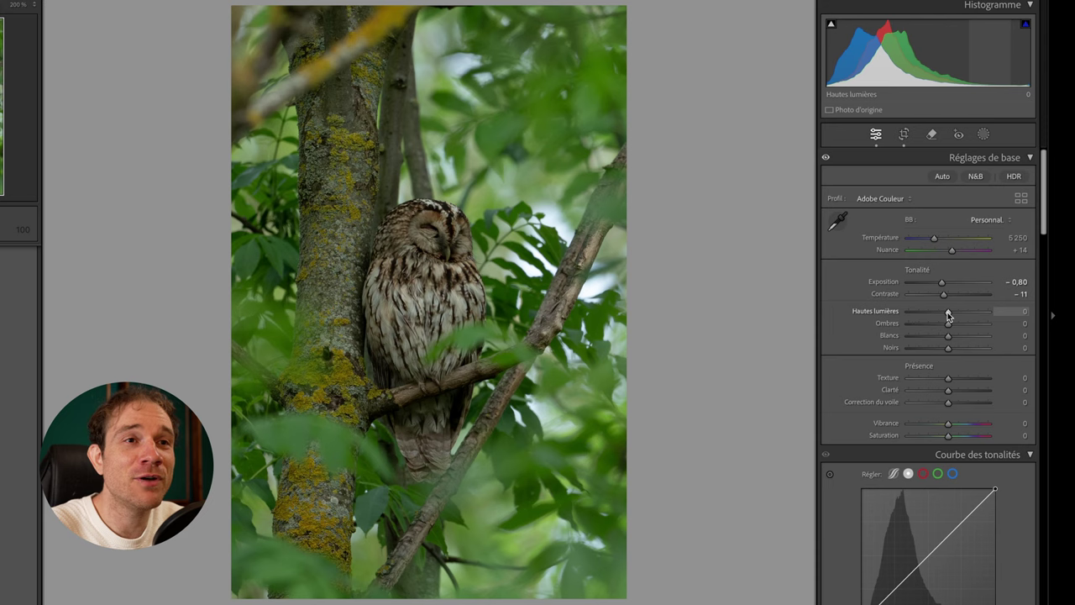
drag(947, 312, 927, 314)
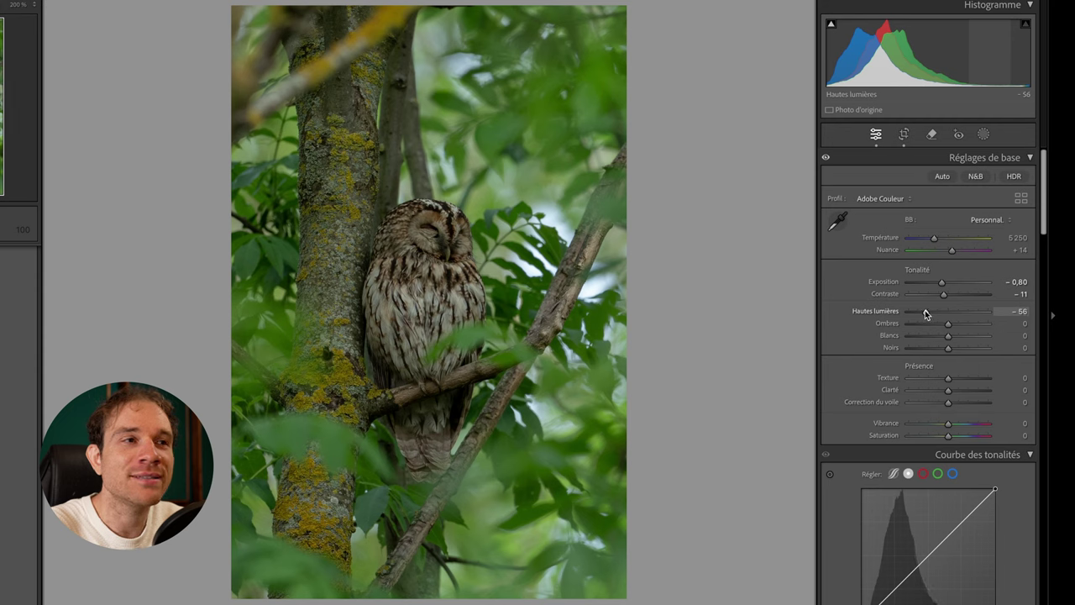
drag(948, 323, 970, 328)
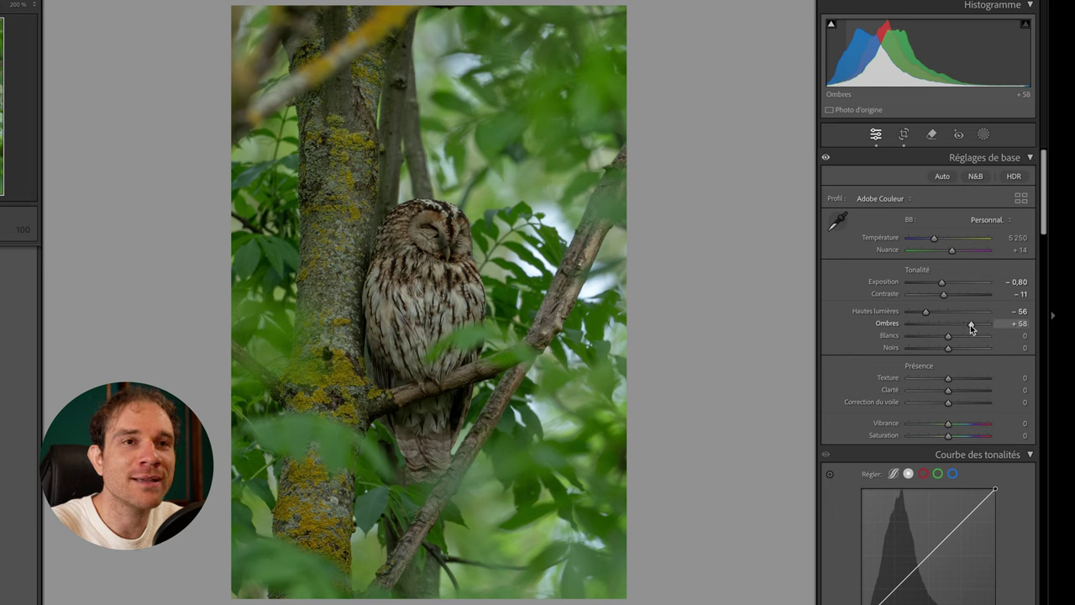
drag(950, 335, 961, 335)
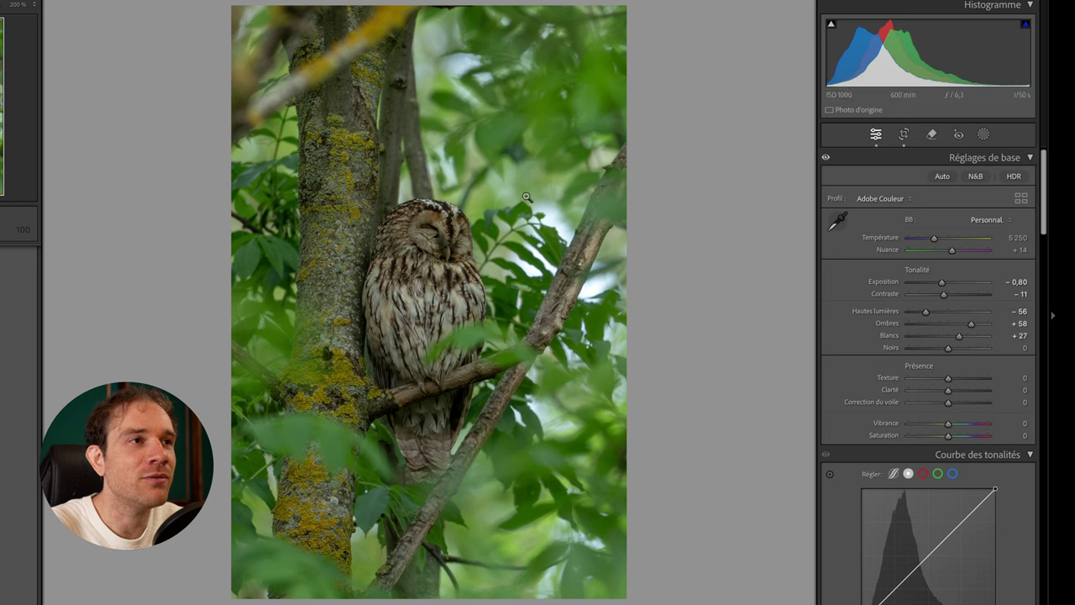
scroll(1020, 384, down, 1)
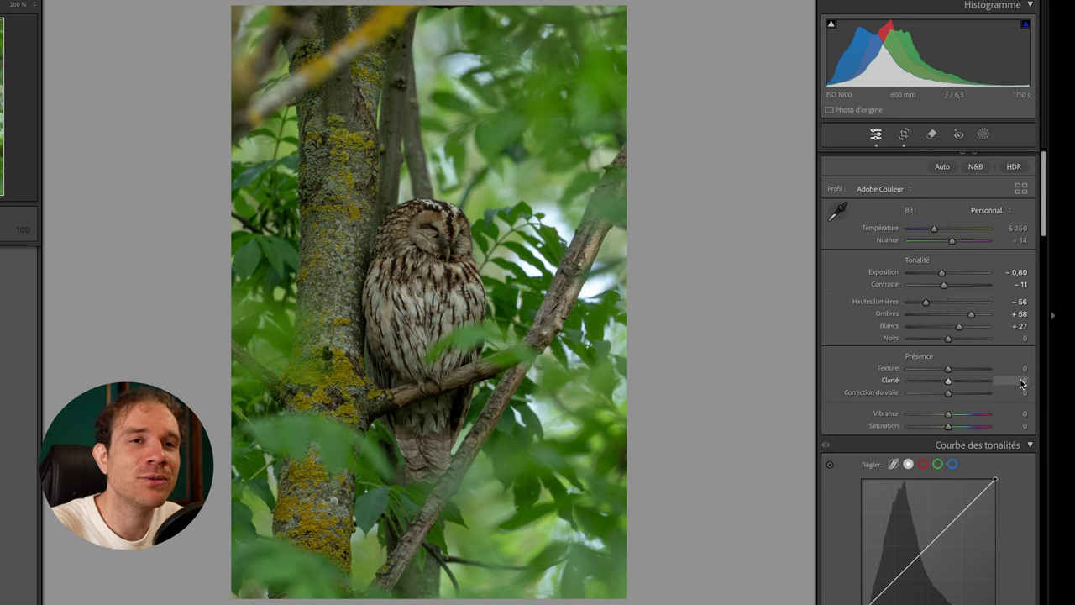
Lower clarity to -15, comparing it against 0 several times before keeping -15.
mouse_move(1021, 384)
mouse_down()
mouse_move(999, 383)
mouse_move(1008, 380)
mouse_up()
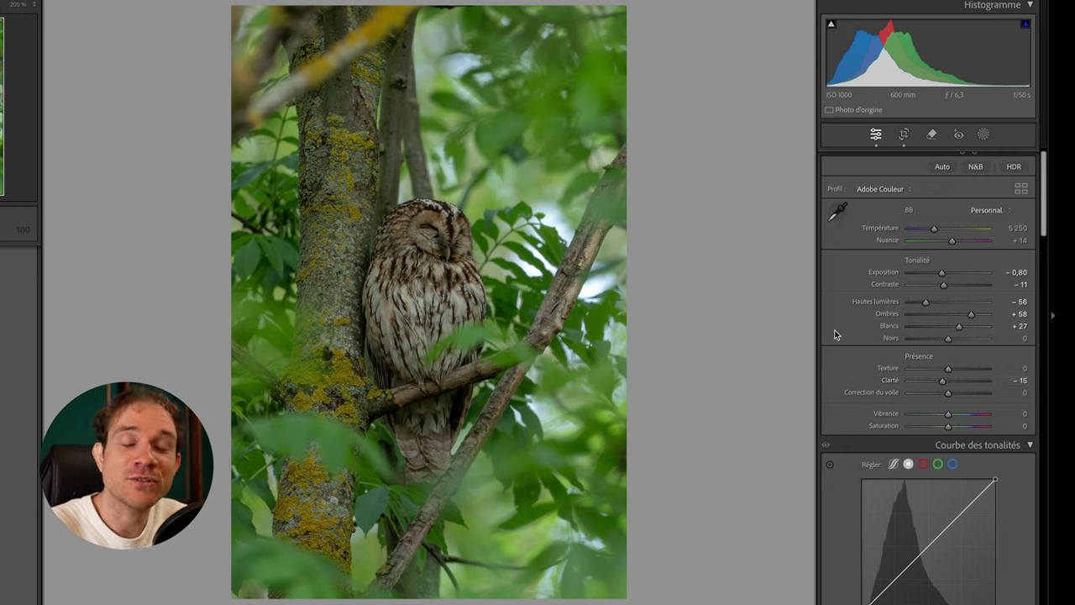
double_click(944, 382)
key(ctrl+z)
double_click(944, 382)
key(ctrl+z)
double_click(944, 382)
key(ctrl+z)
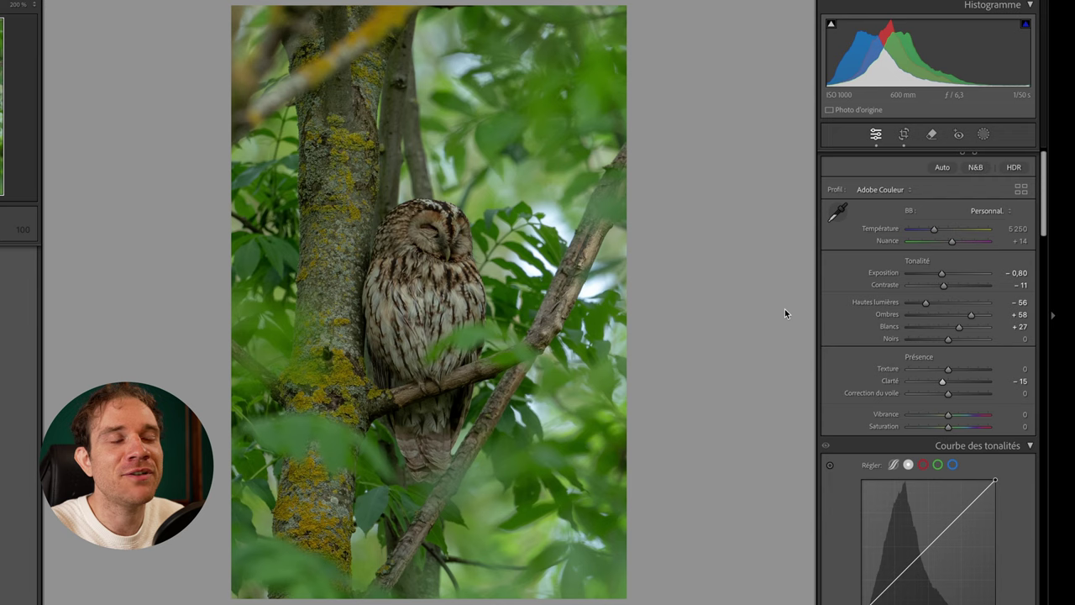
Push the tint further toward magenta, to +34.
scroll(854, 251, up, 1)
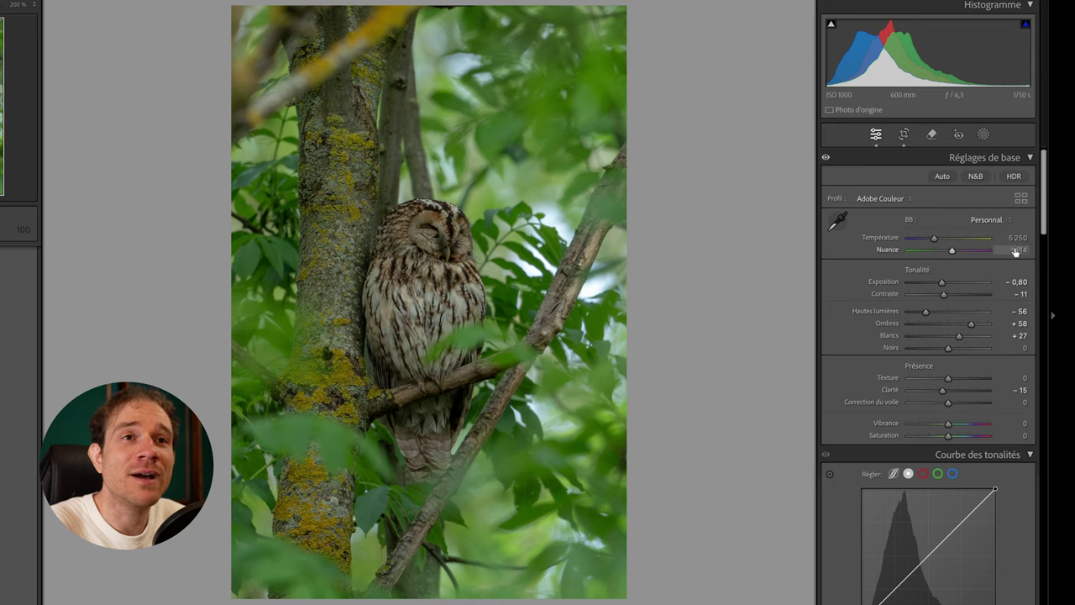
key(Up)
key(Up)
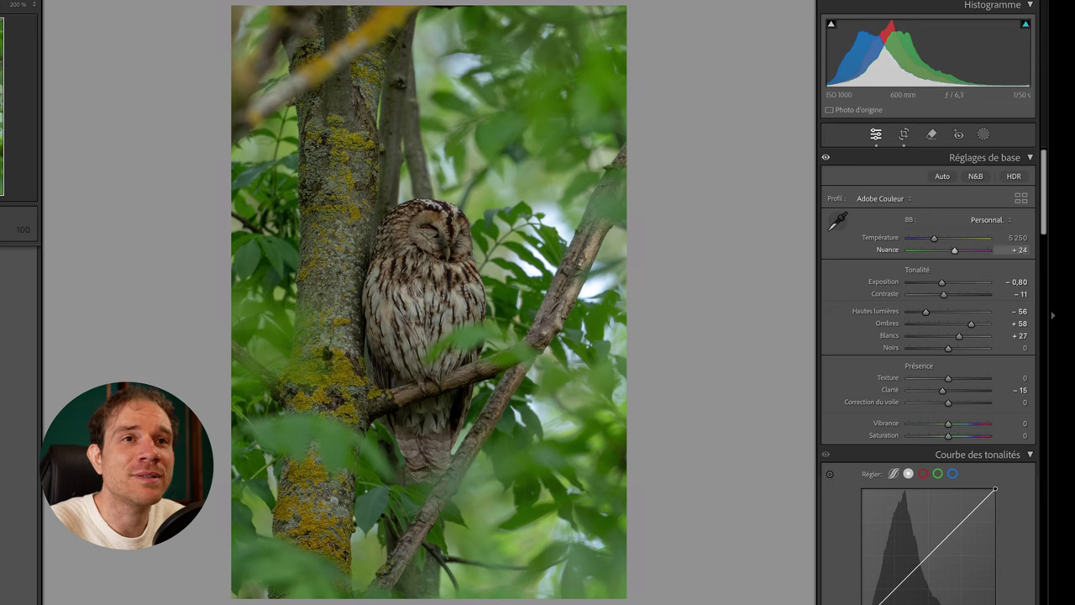
key(Up)
key(Up)
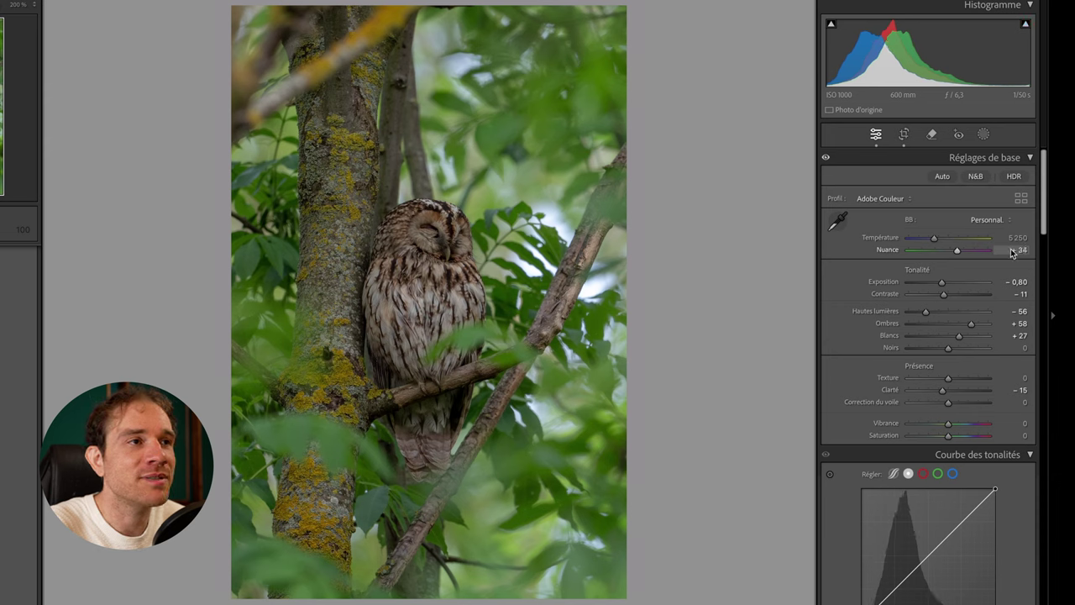
scroll(915, 388, down, 3)
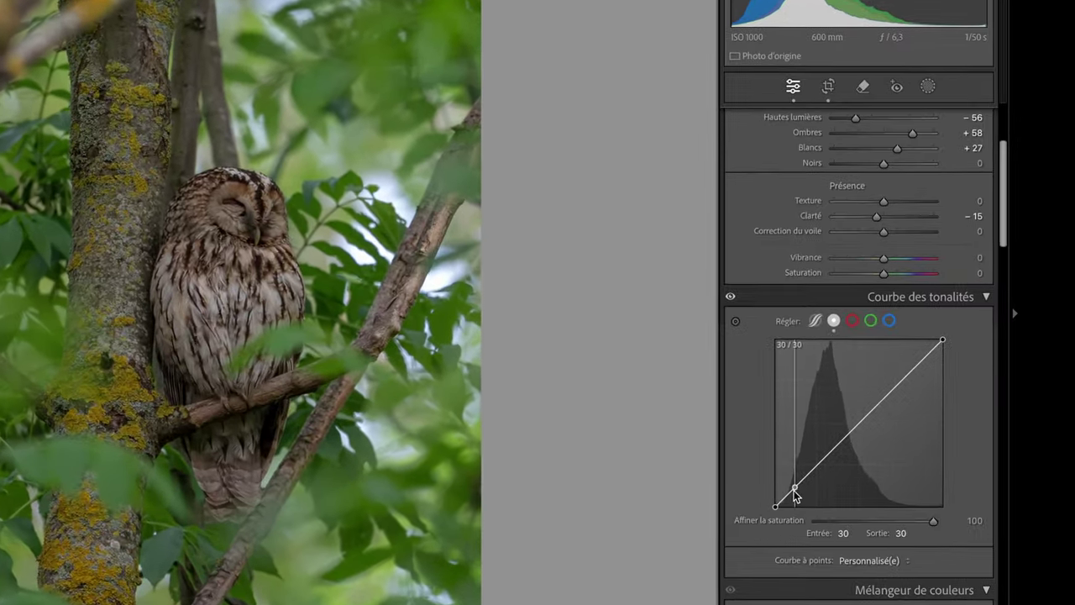
Shape the point curve: deeper shadow point, slightly lifted black point, midtone point near 116/114.
drag(854, 464, 854, 466)
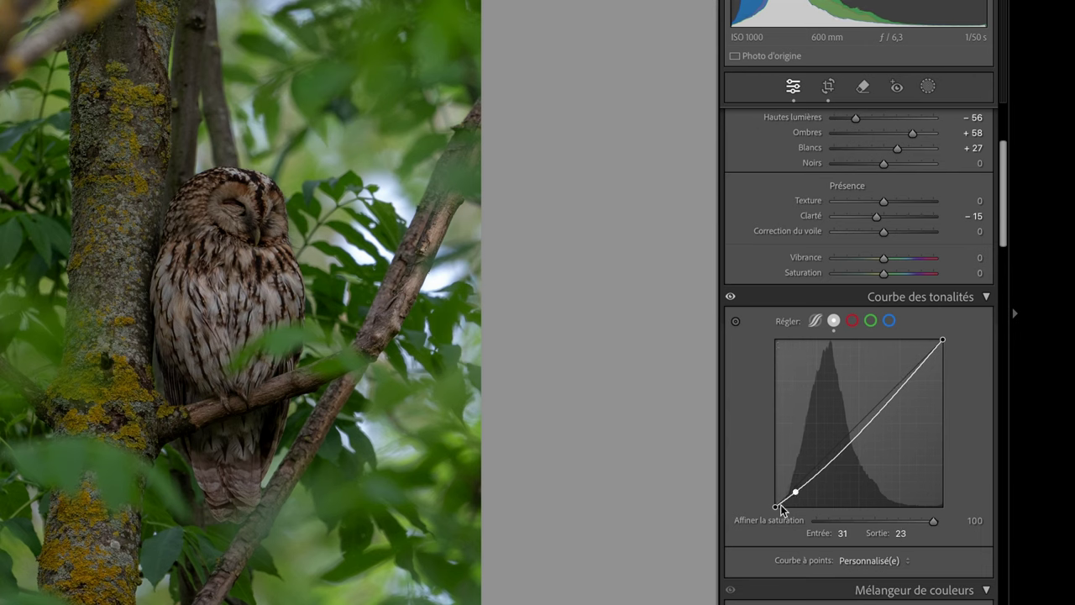
drag(776, 506, 774, 502)
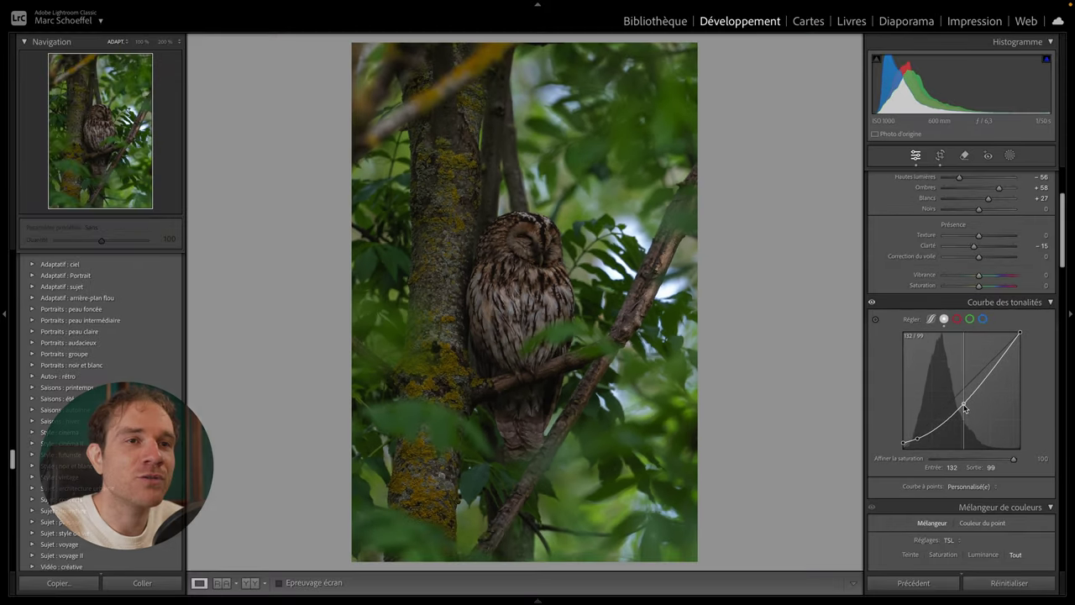
drag(964, 408, 957, 403)
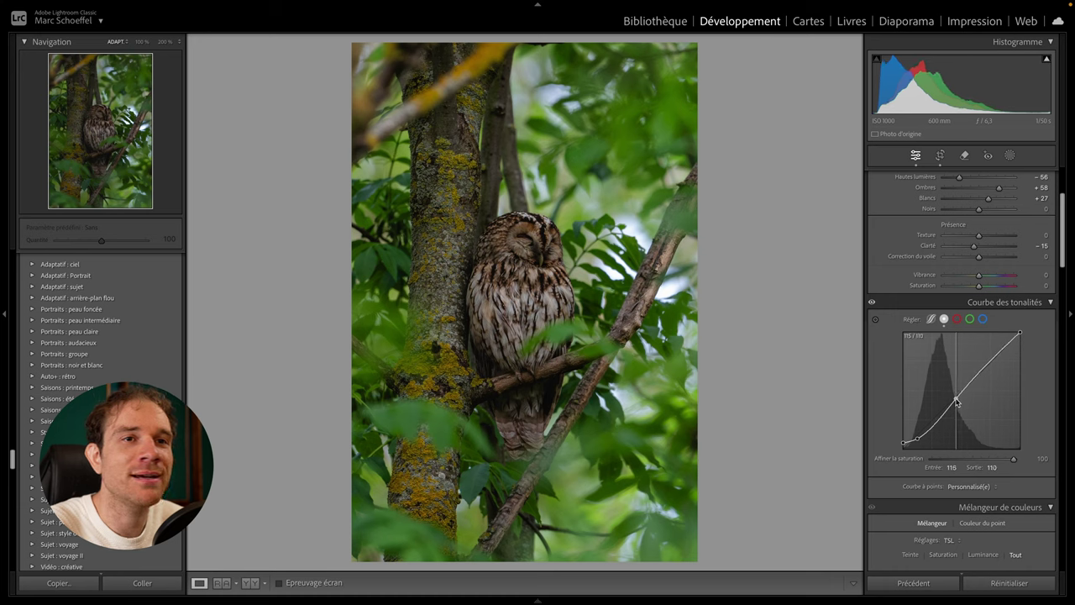
drag(917, 437, 918, 439)
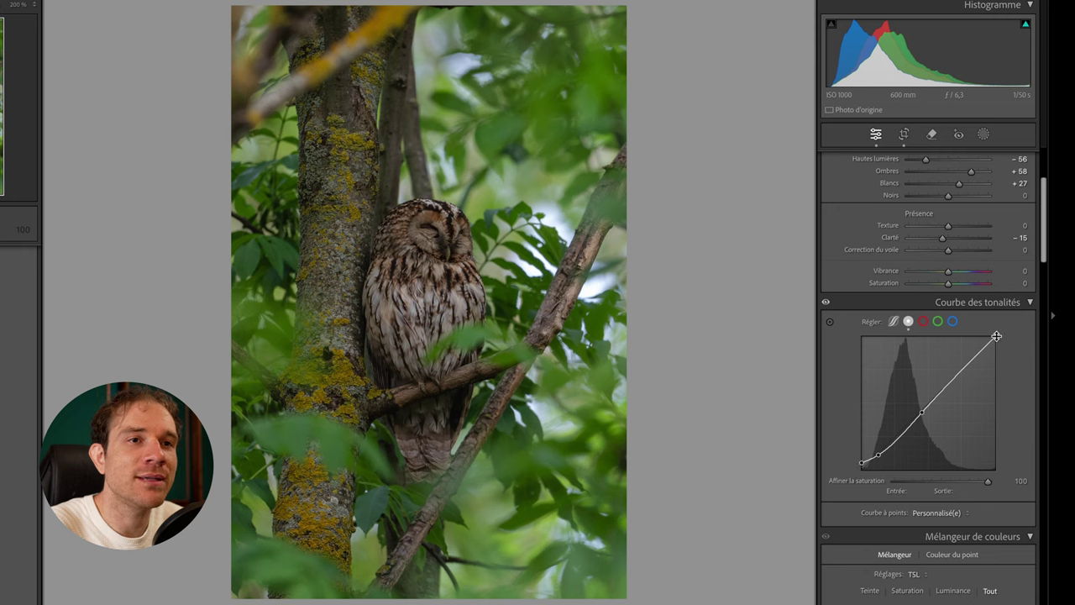
mouse_move(963, 365)
mouse_down()
mouse_move(962, 376)
mouse_move(954, 367)
mouse_up()
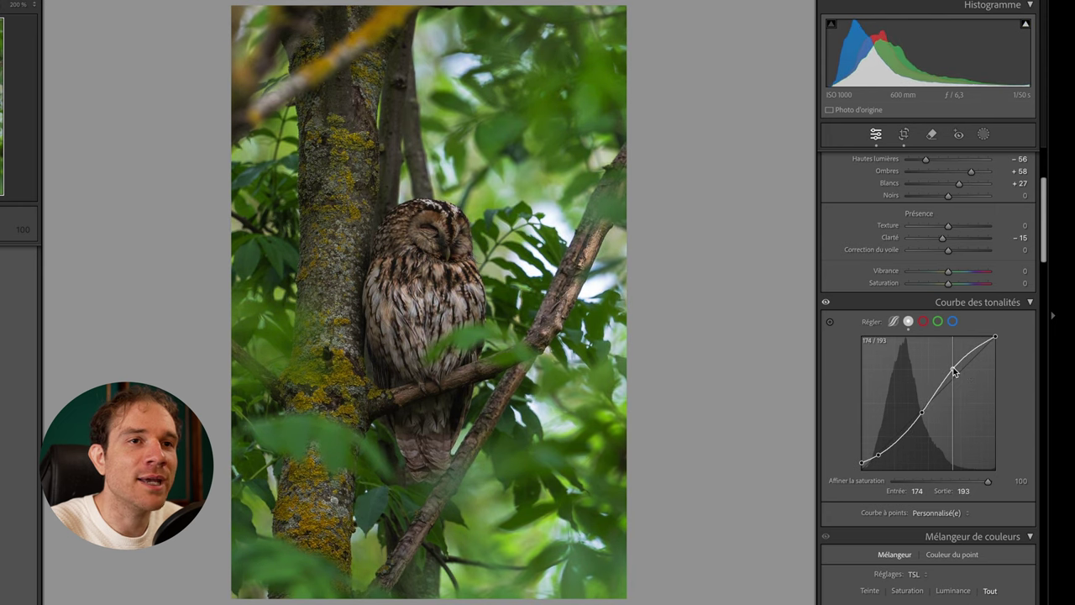
key(ctrl+z)
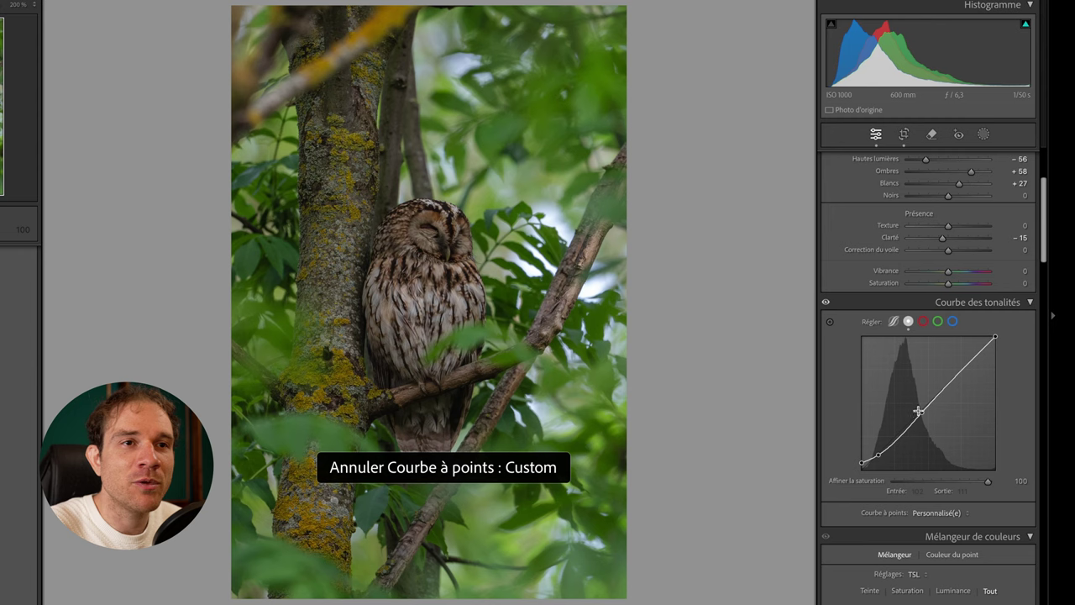
click(923, 415)
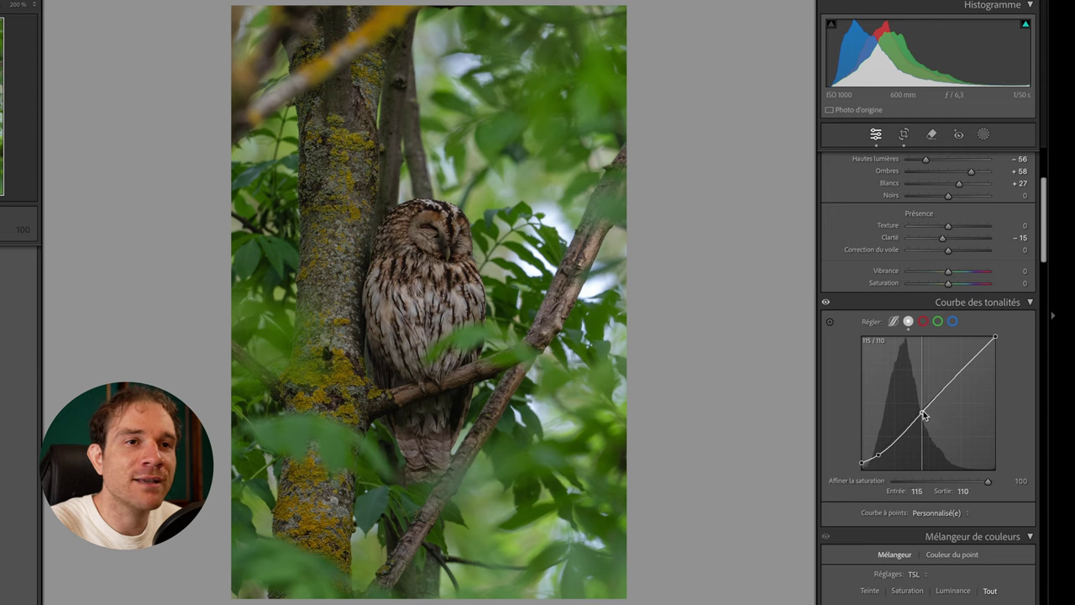
drag(923, 415, 923, 413)
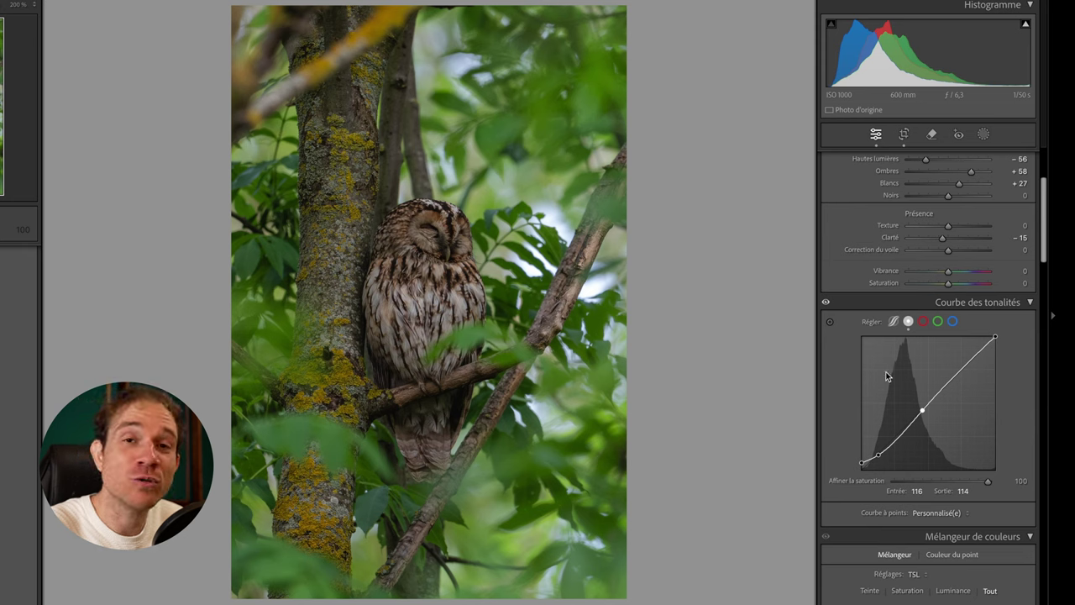
Preview extreme Green hue shifts in the Color Mixer, then undo back to -8.
scroll(923, 353, down, 5)
scroll(952, 244, down, 4)
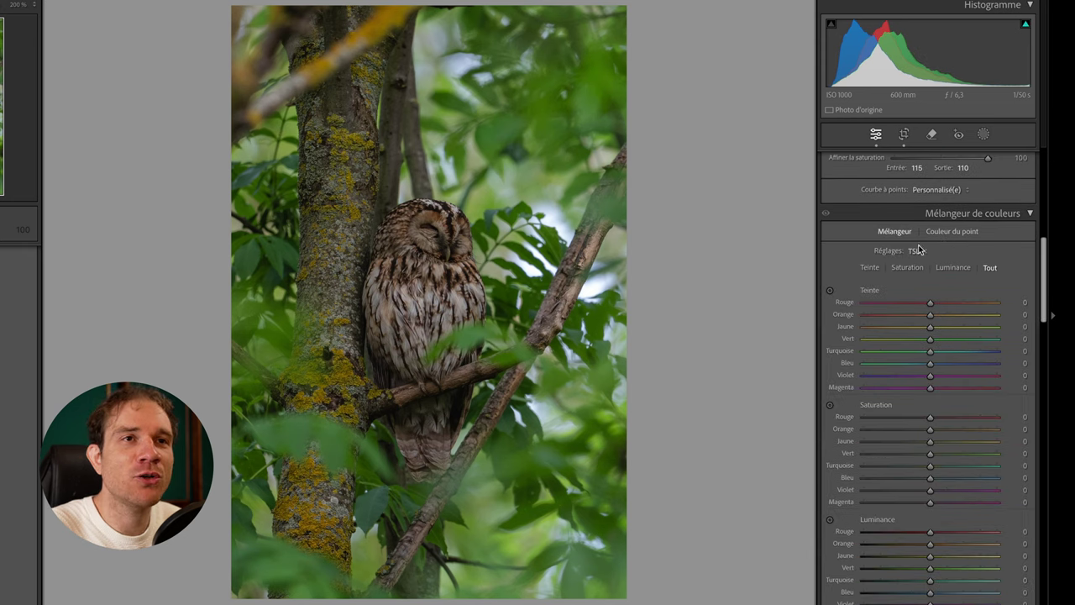
scroll(966, 216, down, 1)
scroll(945, 247, down, 1)
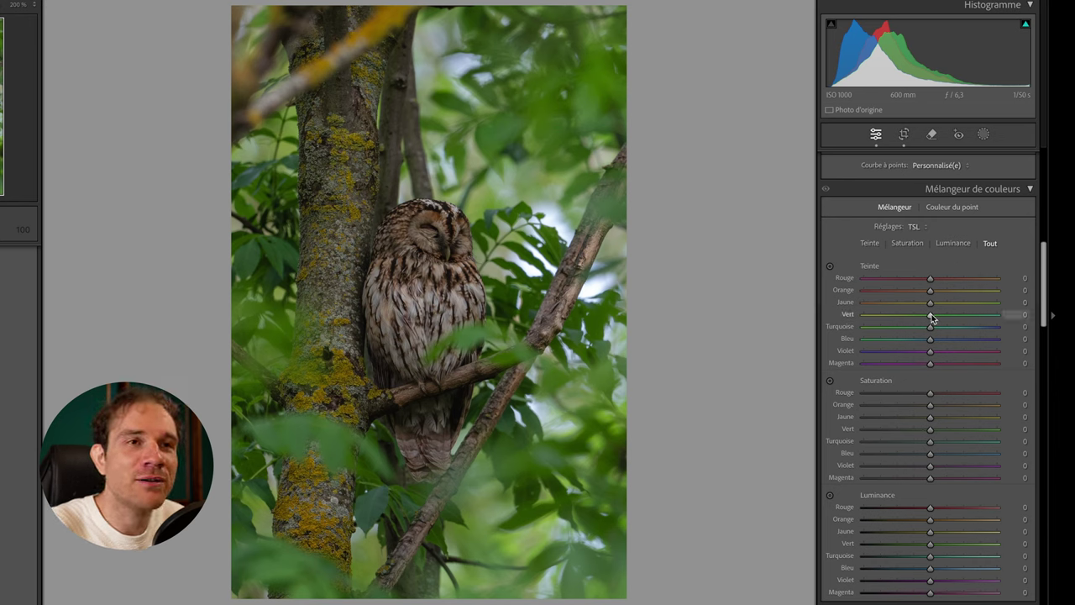
scroll(932, 318, down, 1)
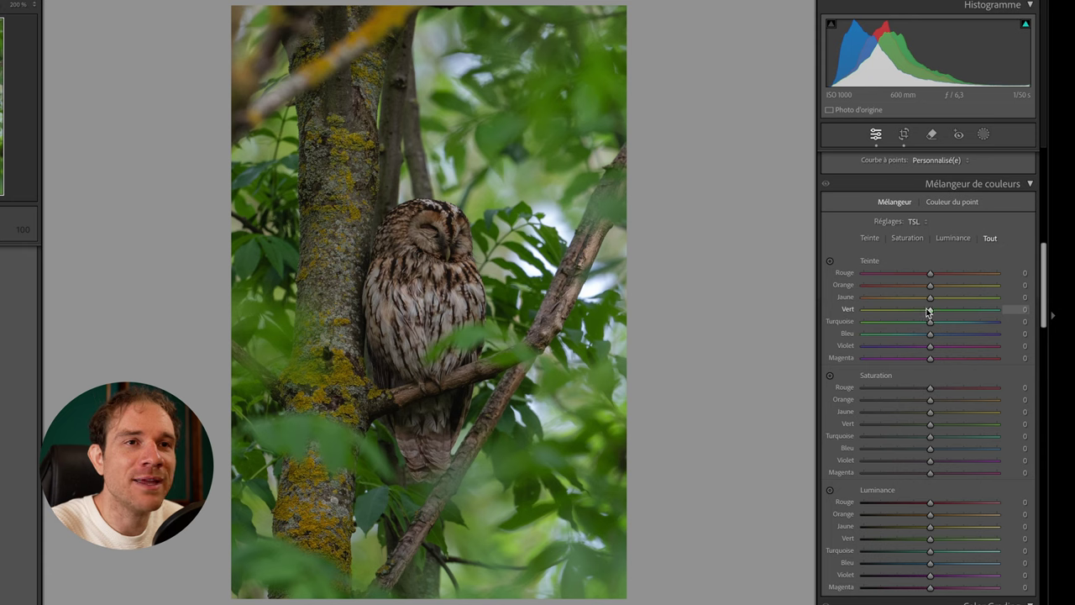
drag(926, 313, 865, 313)
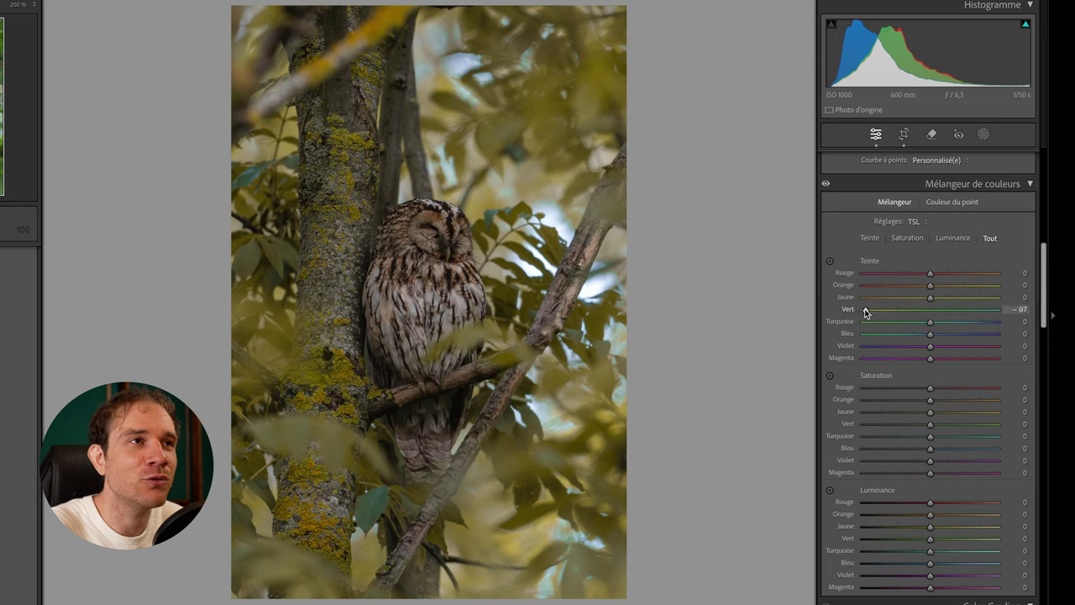
mouse_move(883, 311)
mouse_down()
mouse_move(1000, 313)
mouse_move(934, 314)
mouse_up()
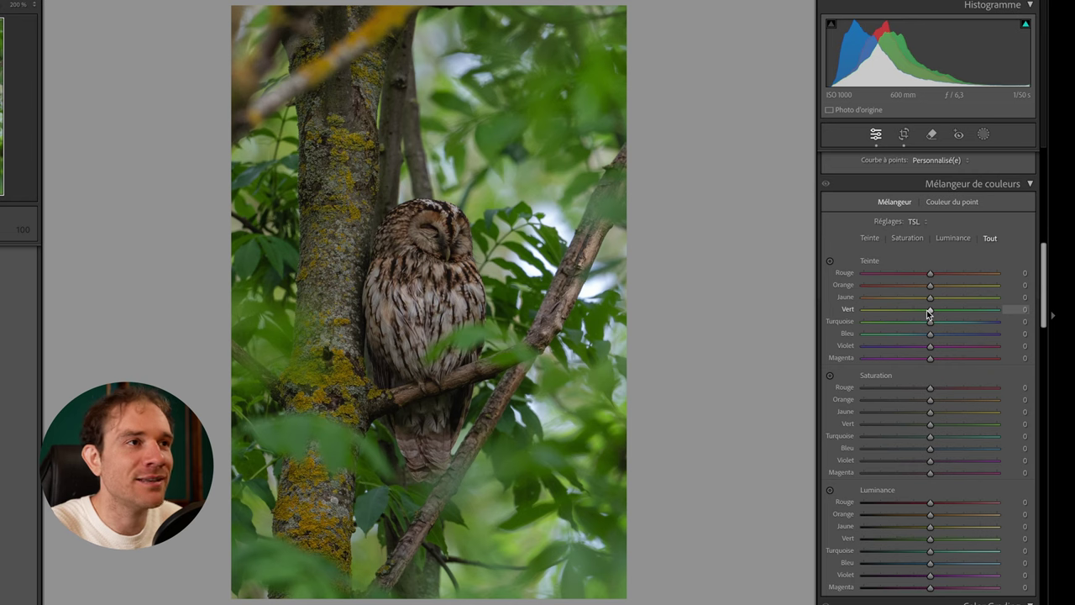
key(ctrl+z)
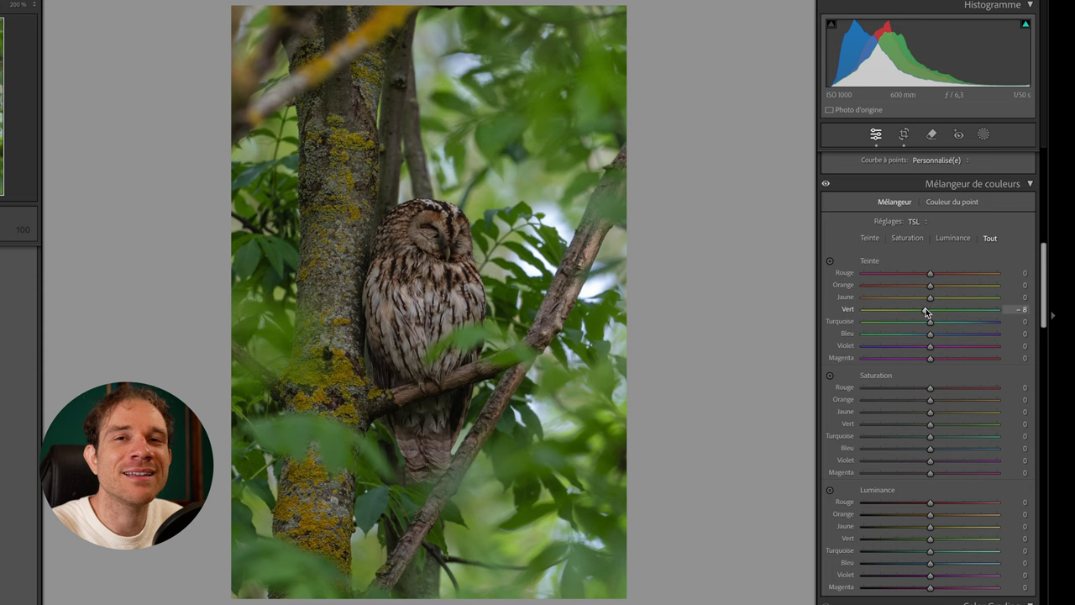
Desaturate the greens to -56, zooming in on the owl's feathers to check them.
scroll(907, 353, down, 1)
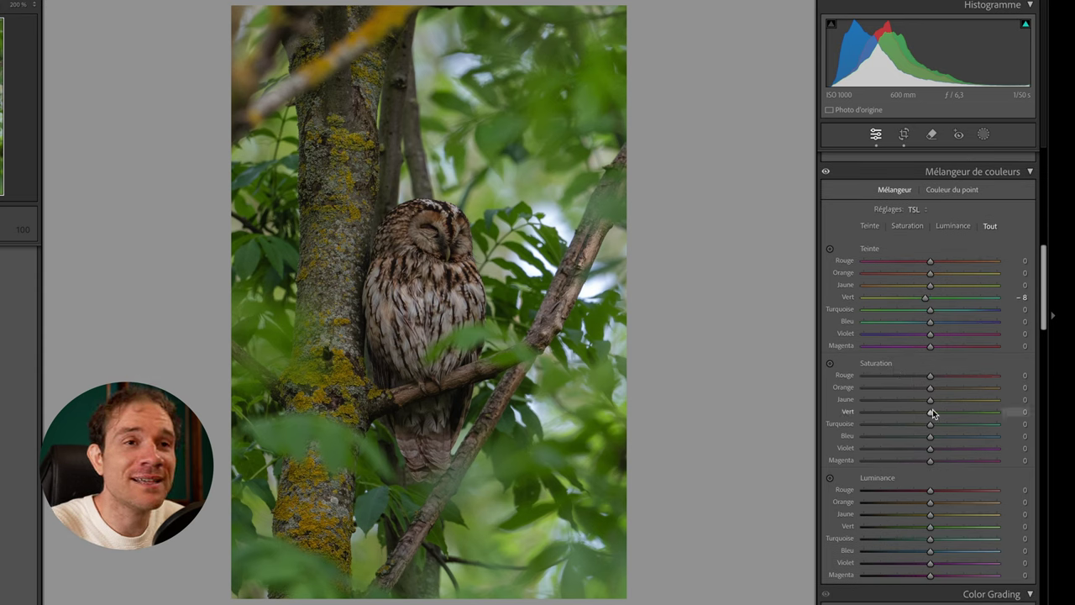
drag(928, 410, 894, 411)
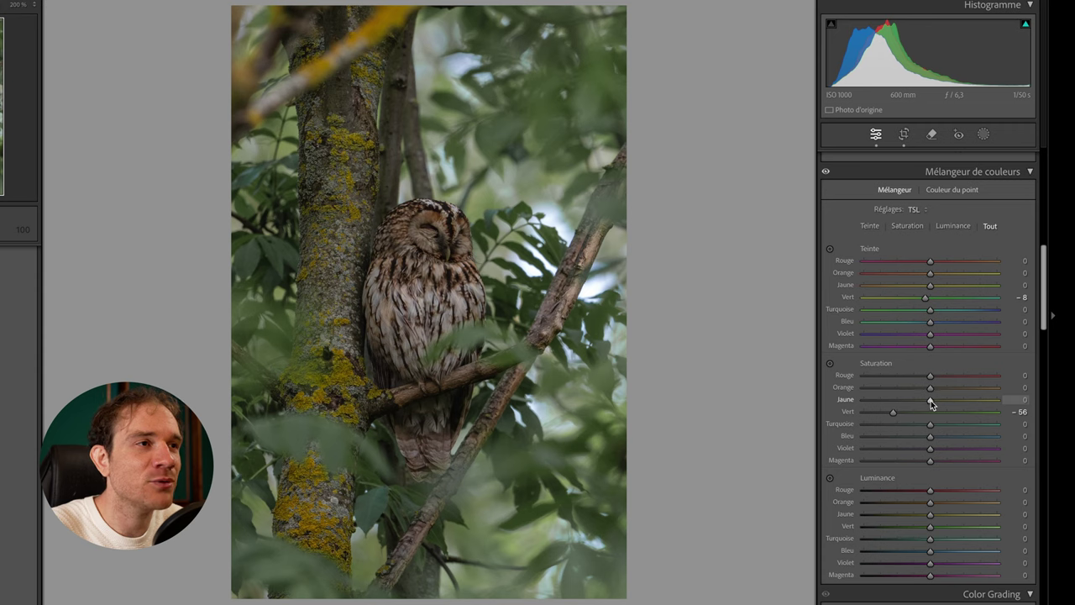
scroll(925, 403, down, 1)
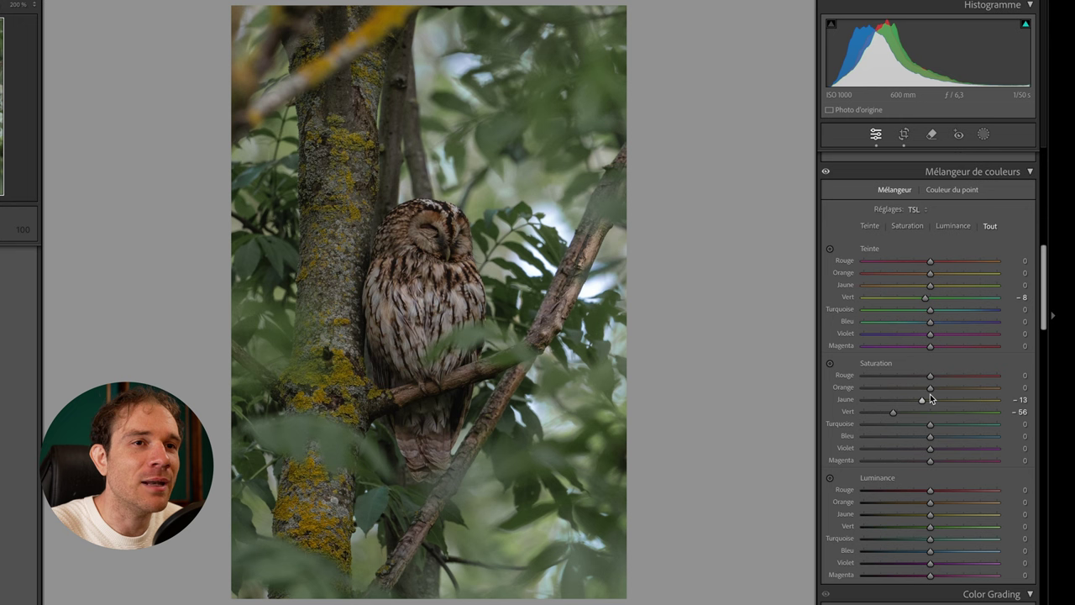
scroll(932, 389, down, 1)
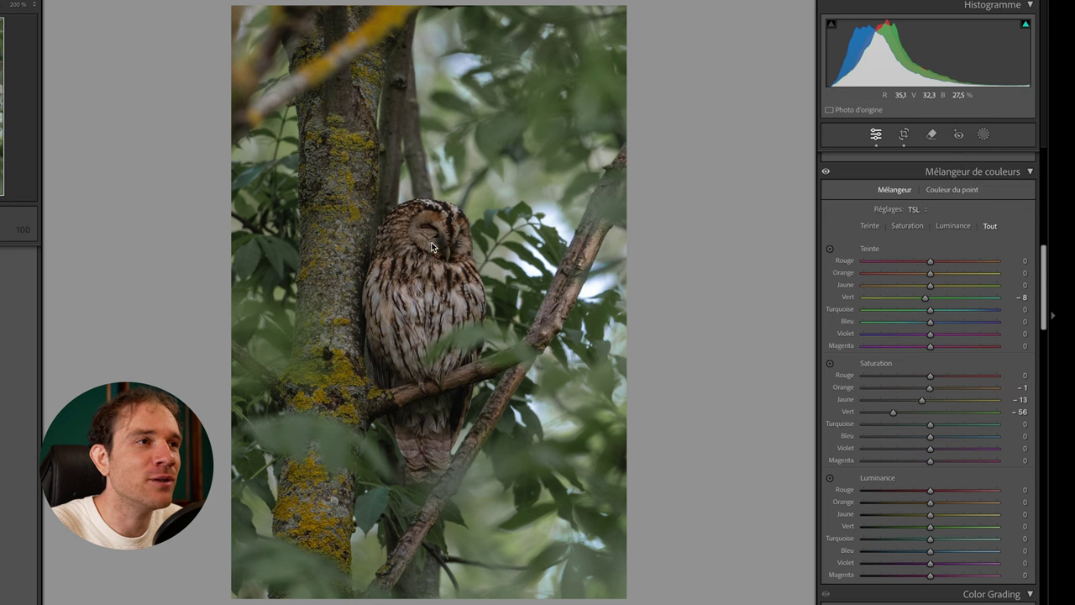
click(424, 252)
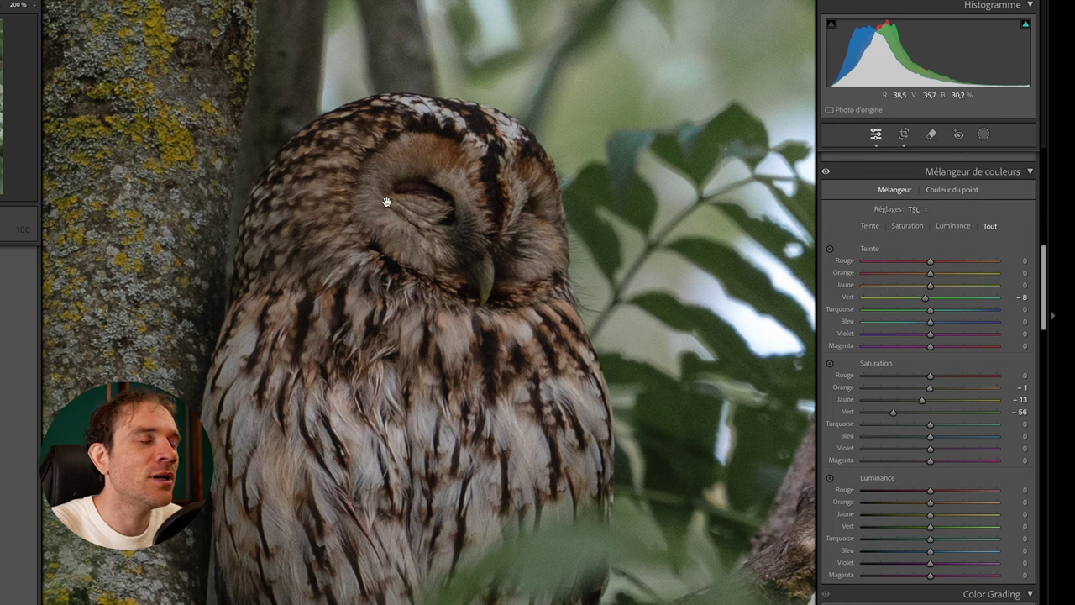
click(369, 254)
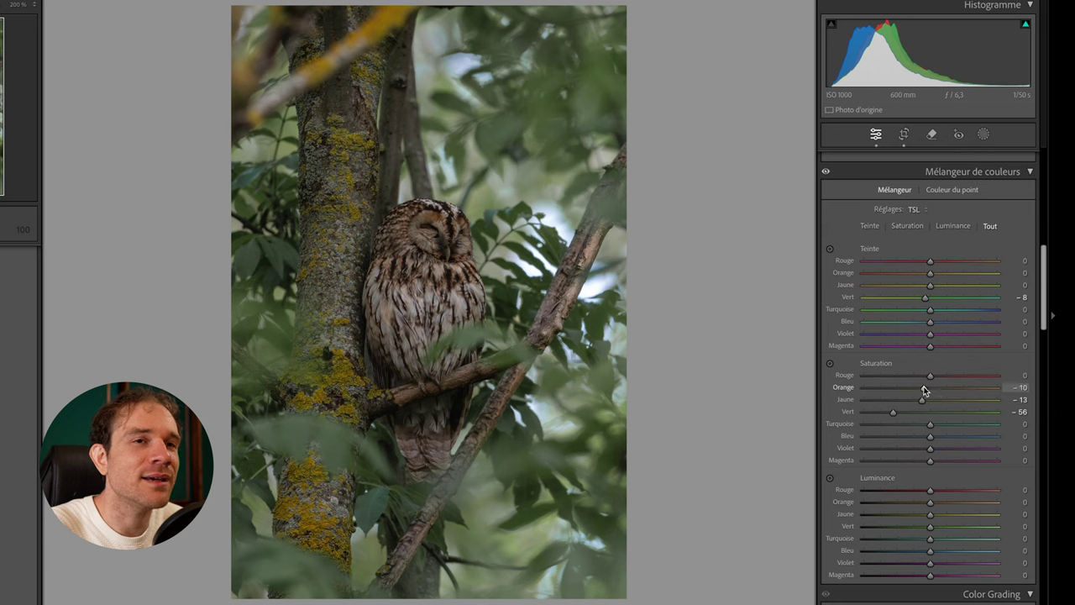
scroll(924, 390, down, 2)
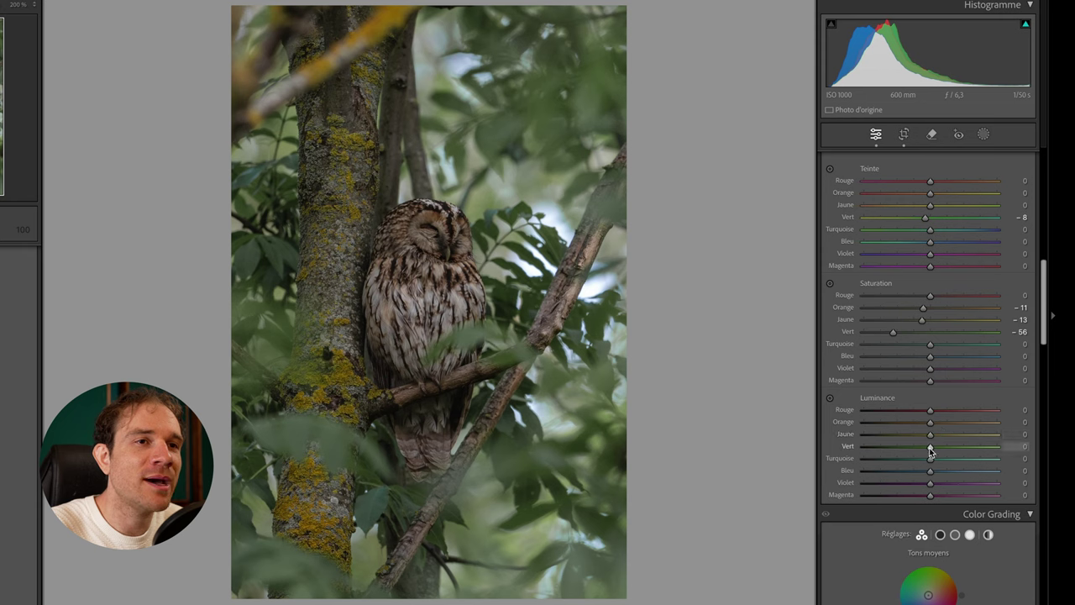
Set green luminance to -13, briefly resetting it to compare before restoring.
mouse_move(929, 448)
mouse_down()
mouse_move(879, 448)
mouse_move(922, 451)
mouse_up()
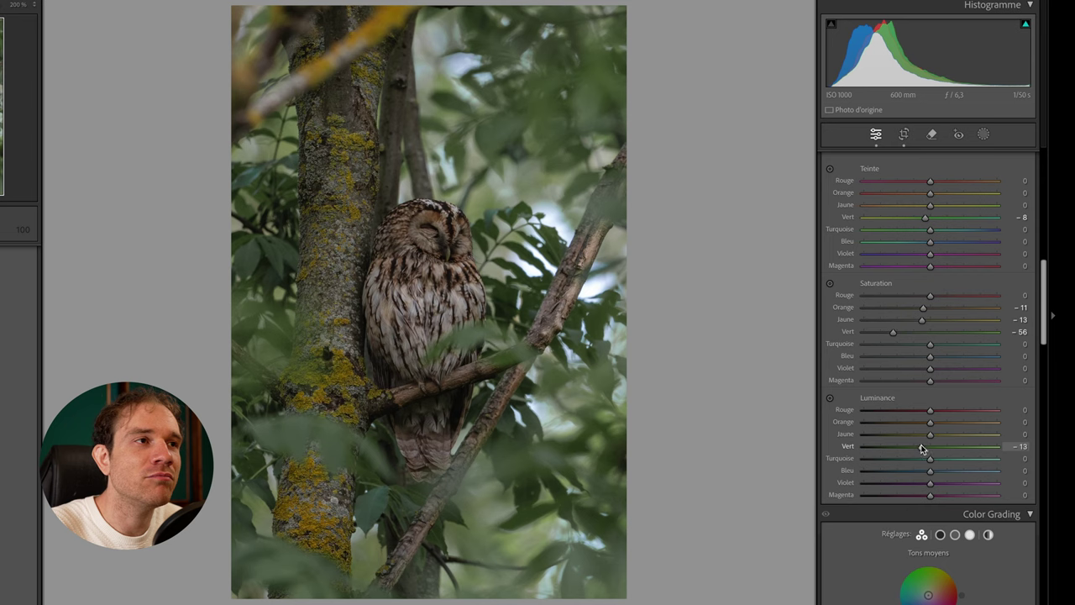
double_click(923, 448)
key(ctrl+z)
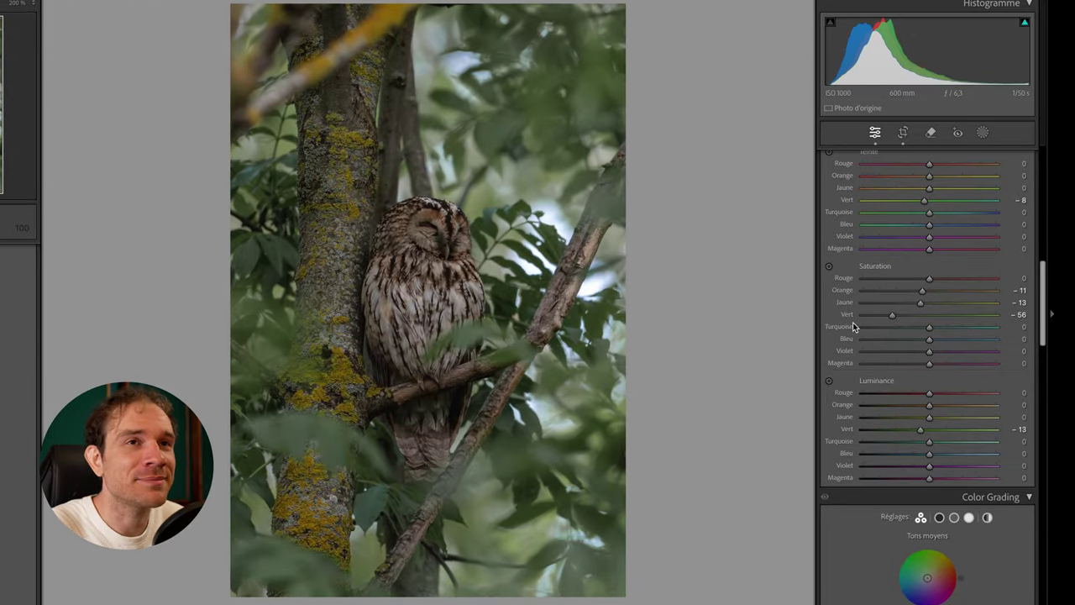
Draw a radial gradient mask around the owl.
click(983, 133)
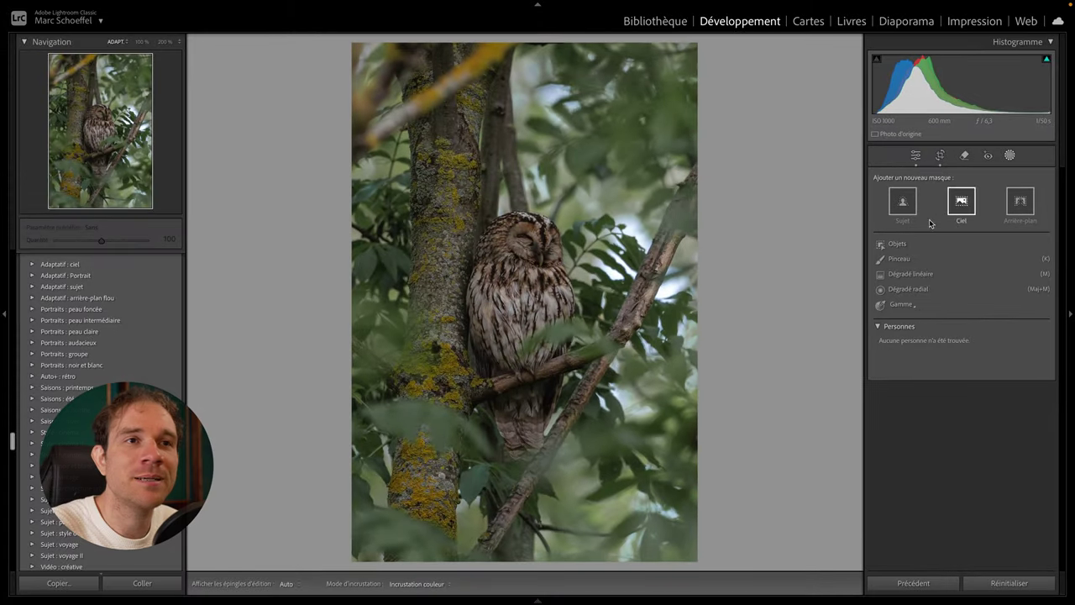
click(908, 289)
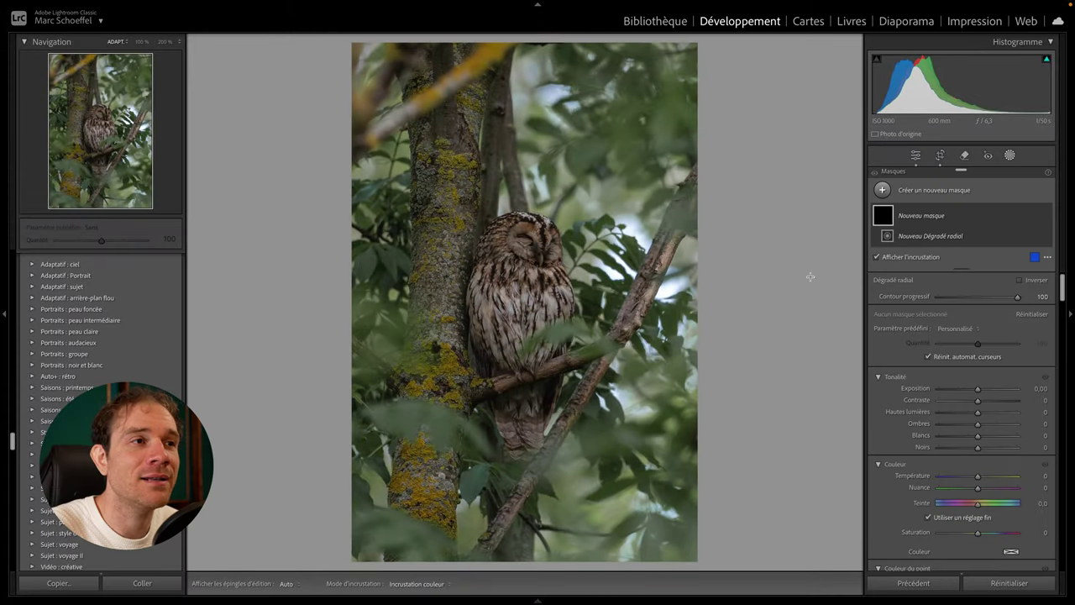
drag(514, 317, 617, 175)
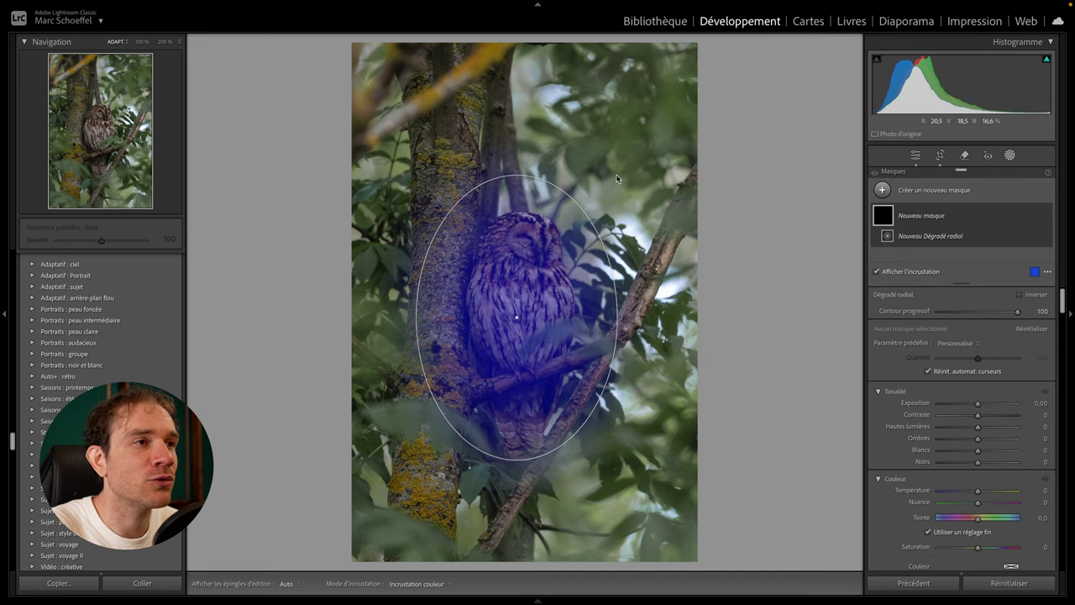
drag(554, 287, 560, 294)
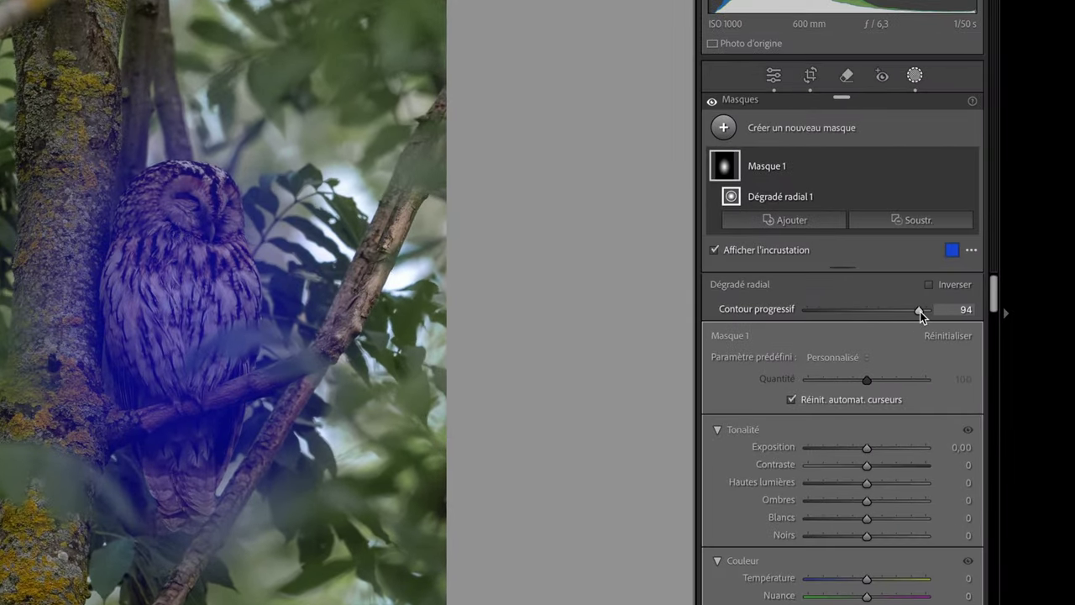
Give the owl mask feather 100, exposure 1.00 and contrast -22, comparing the effect.
mouse_move(918, 312)
mouse_down()
mouse_move(895, 314)
mouse_move(954, 320)
mouse_up()
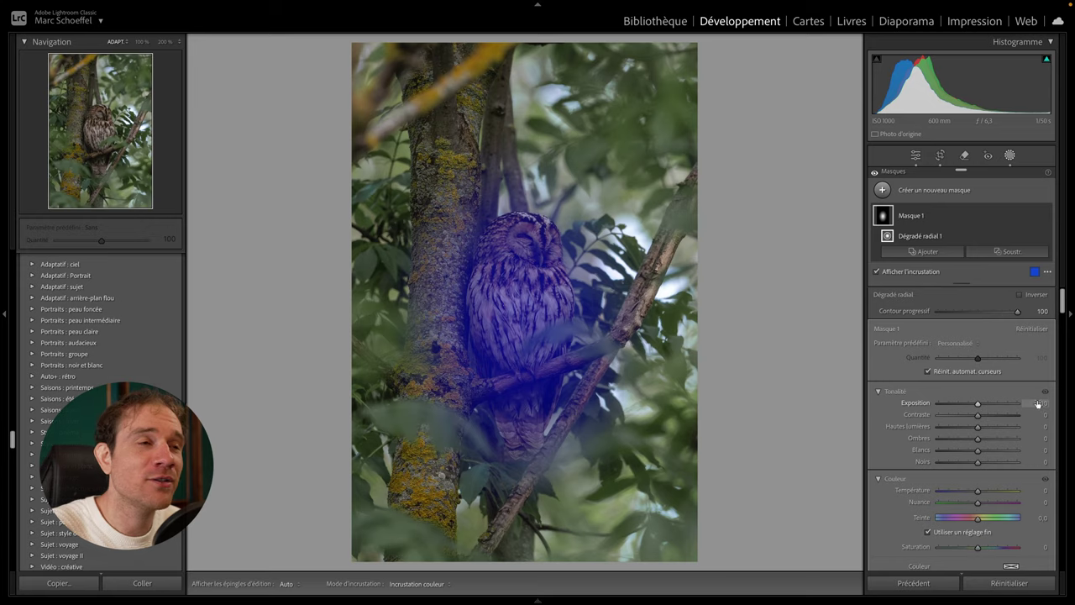
drag(1038, 405, 1060, 406)
key(o)
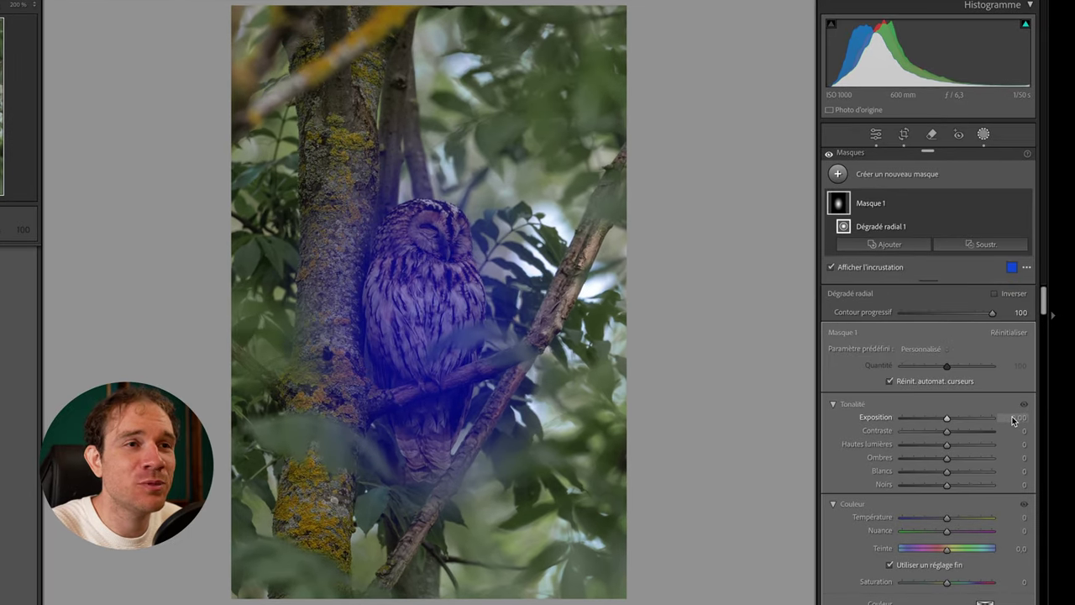
key(Up)
key(Up)
key(Up)
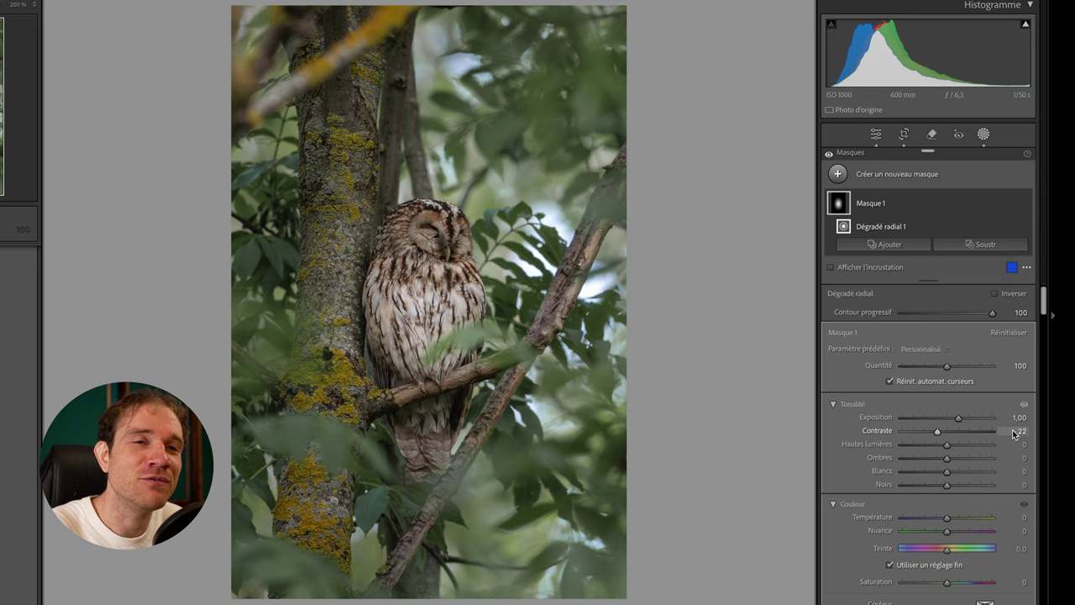
click(1026, 203)
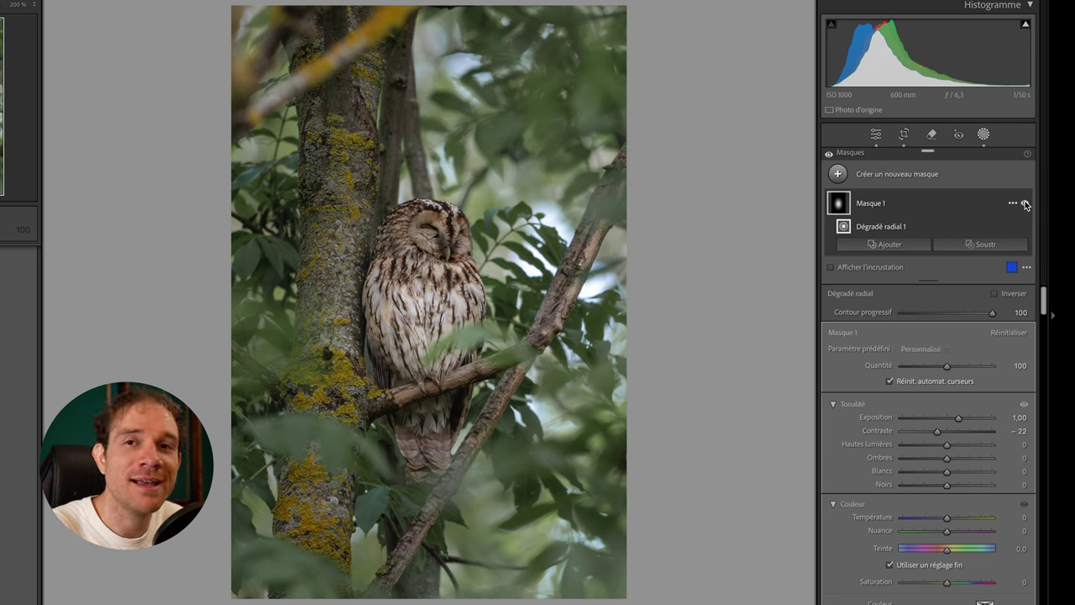
click(878, 210)
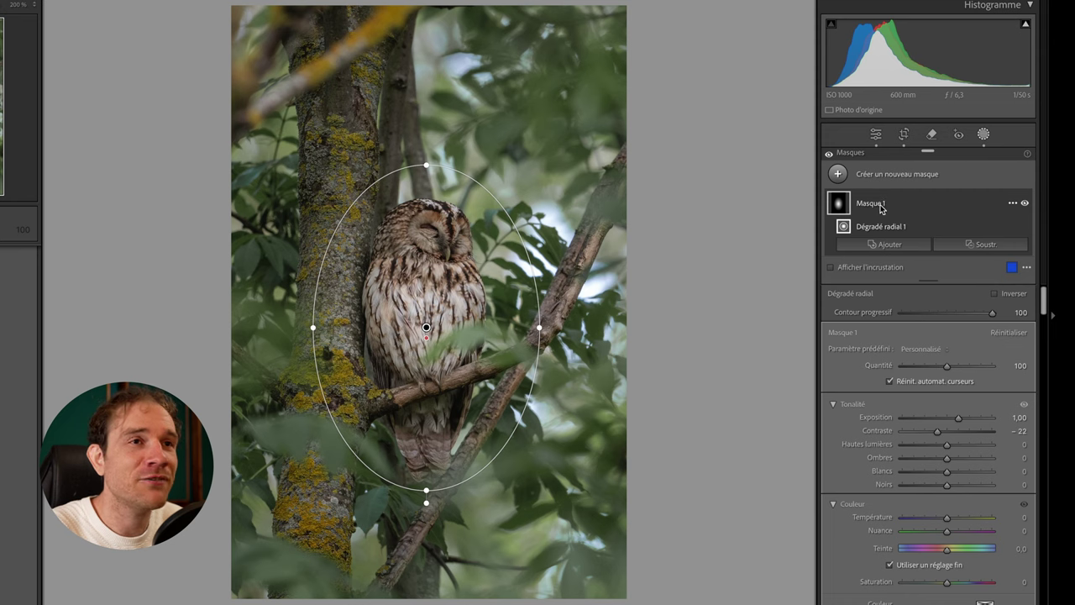
Duplicate and invert Masque 1, setting the copy's exposure to -0.20.
right_click(874, 203)
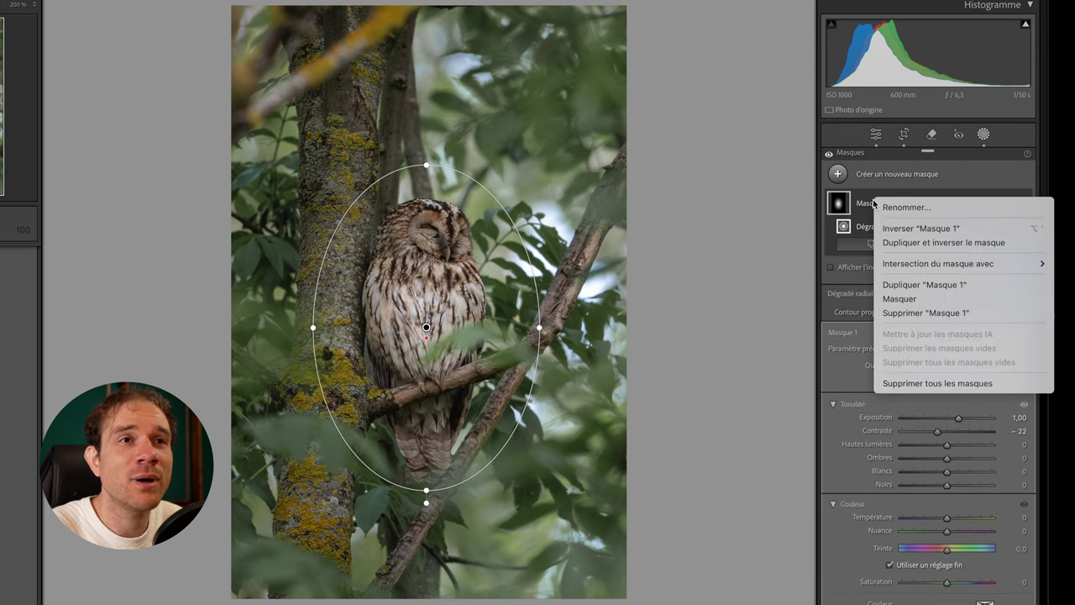
click(919, 242)
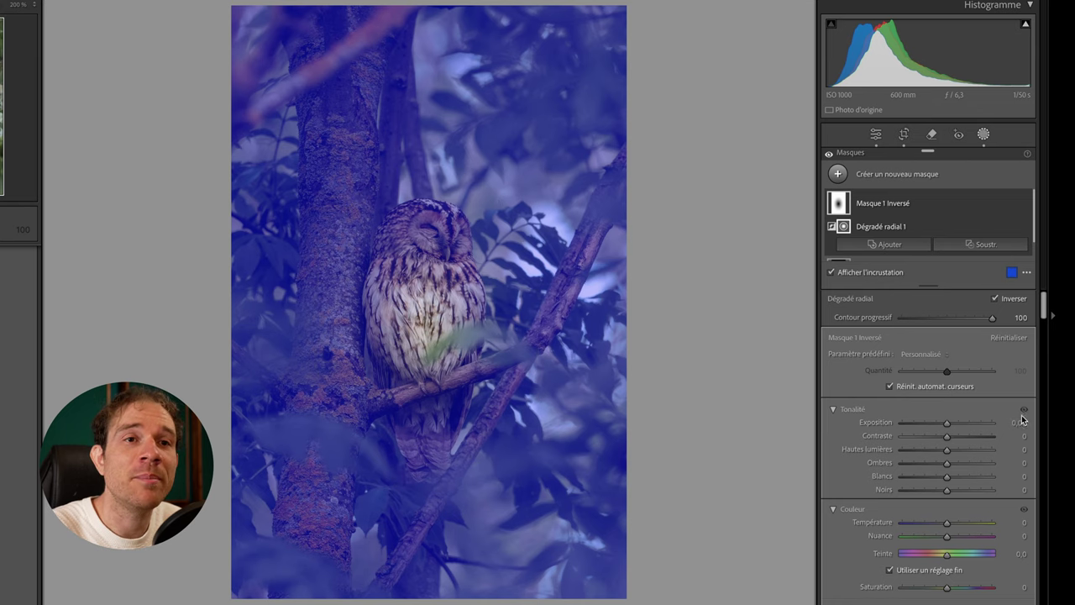
key(o)
key(Down)
key(Down)
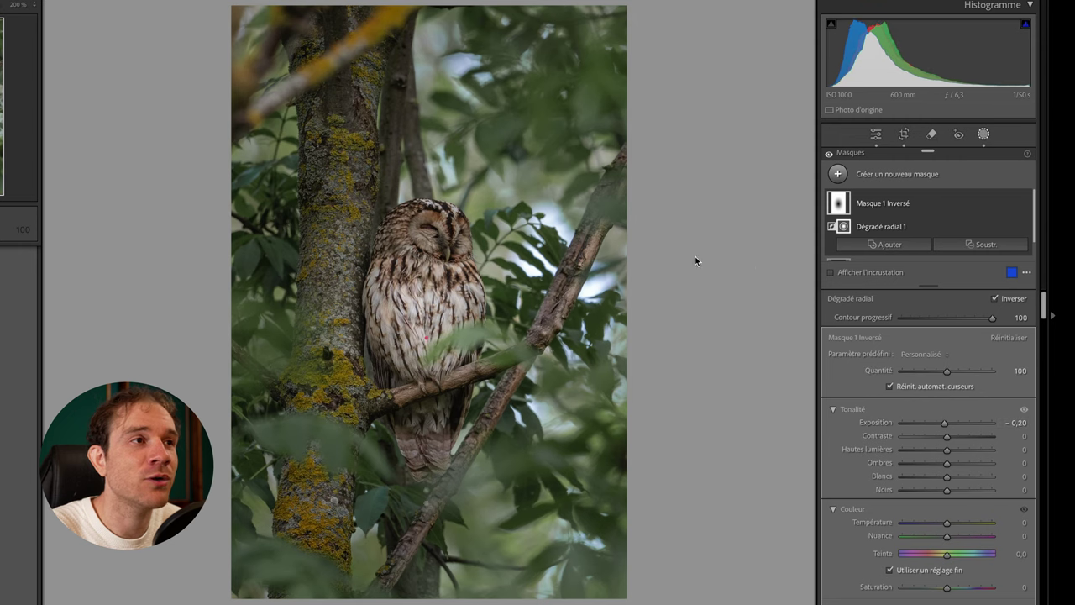
mouse_move(588, 424)
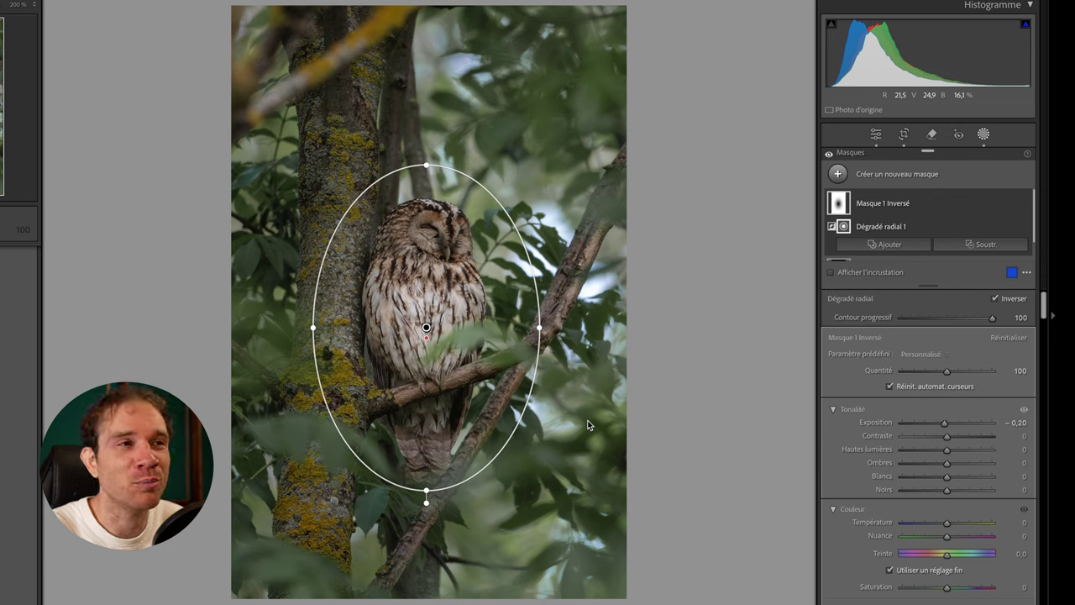
click(722, 420)
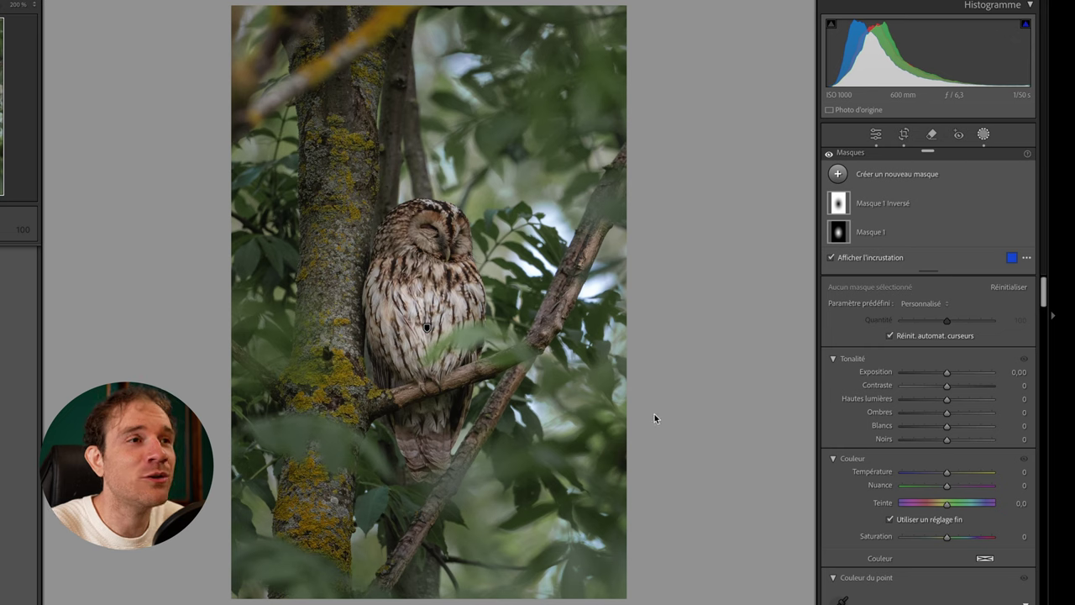
Add a linear gradient from the lower-left corner toward the owl with lowered exposure.
click(870, 177)
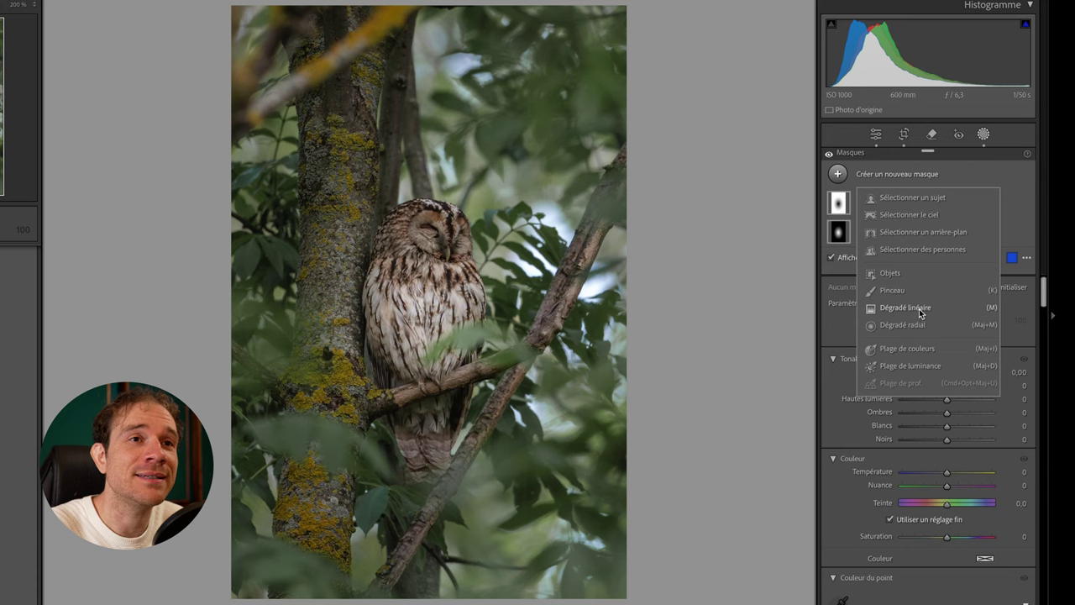
click(871, 309)
drag(186, 597, 376, 424)
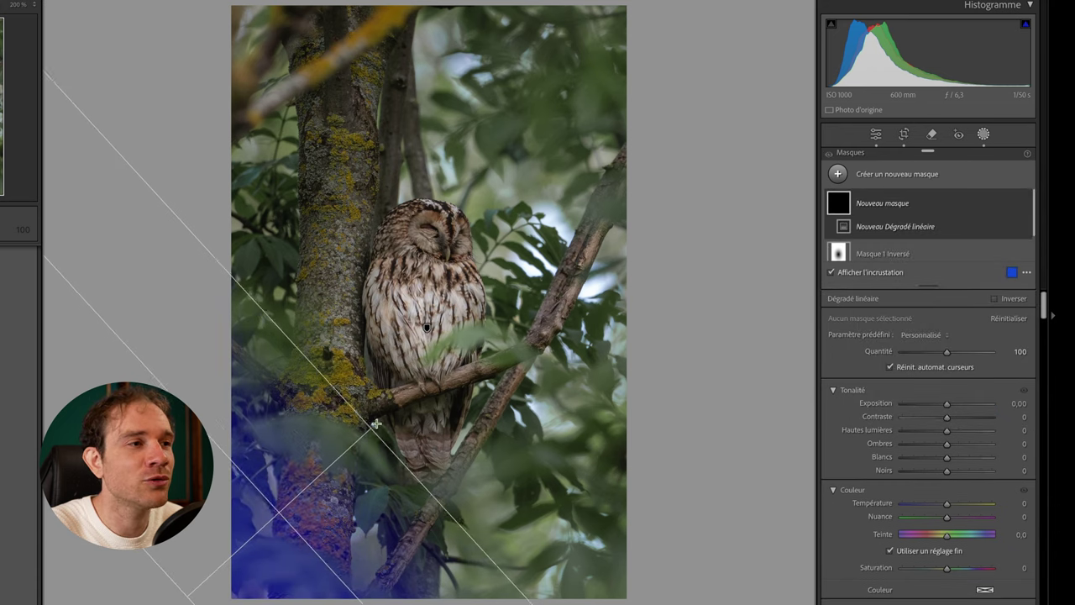
drag(377, 424, 437, 370)
drag(311, 484, 417, 390)
key(o)
drag(947, 403, 938, 405)
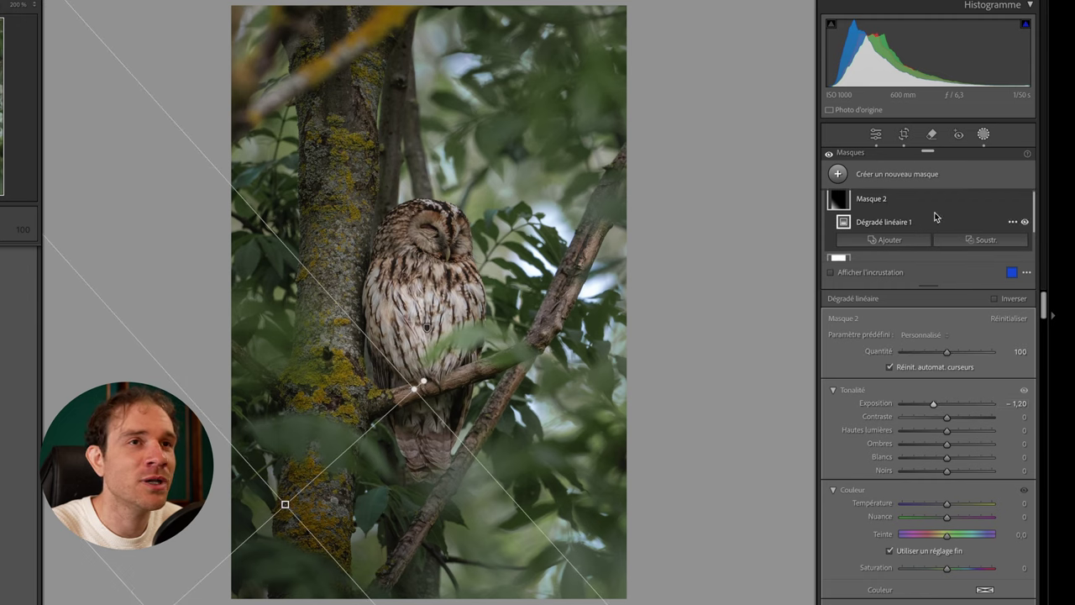
click(876, 176)
key(Escape)
Add a second linear gradient from the lower-right corner at exposure -0,4.
click(869, 178)
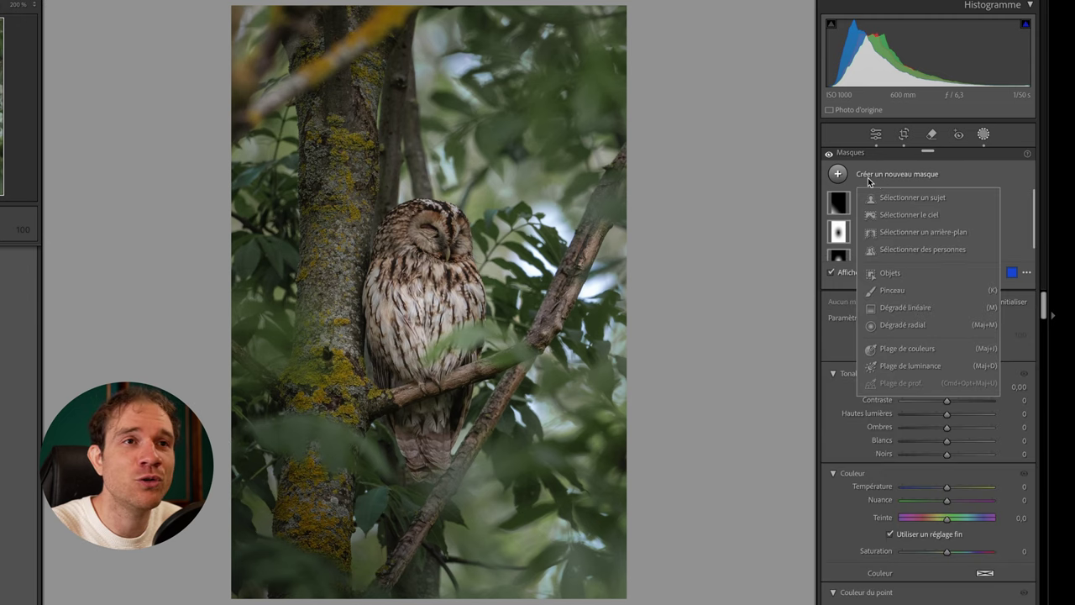
click(904, 309)
drag(680, 594, 497, 368)
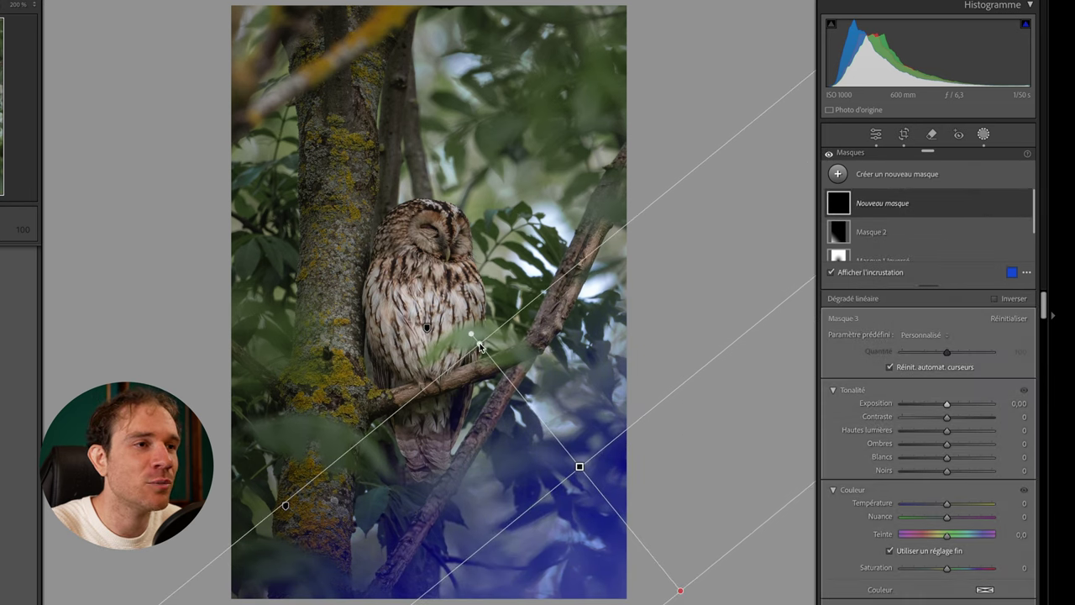
key(o)
click(1018, 403)
text(-0,4)
key(Return)
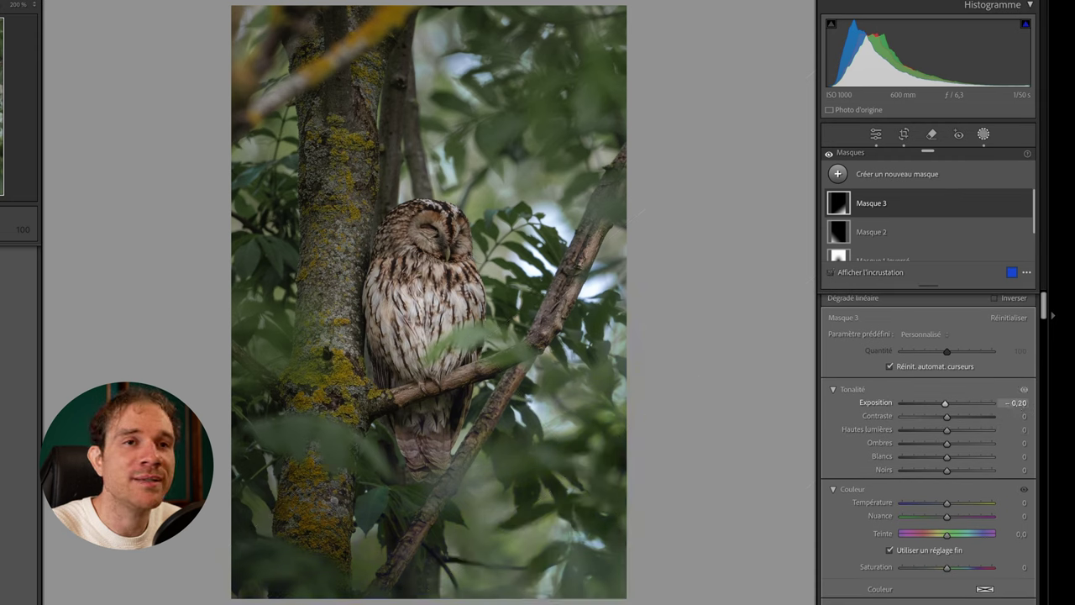
click(781, 383)
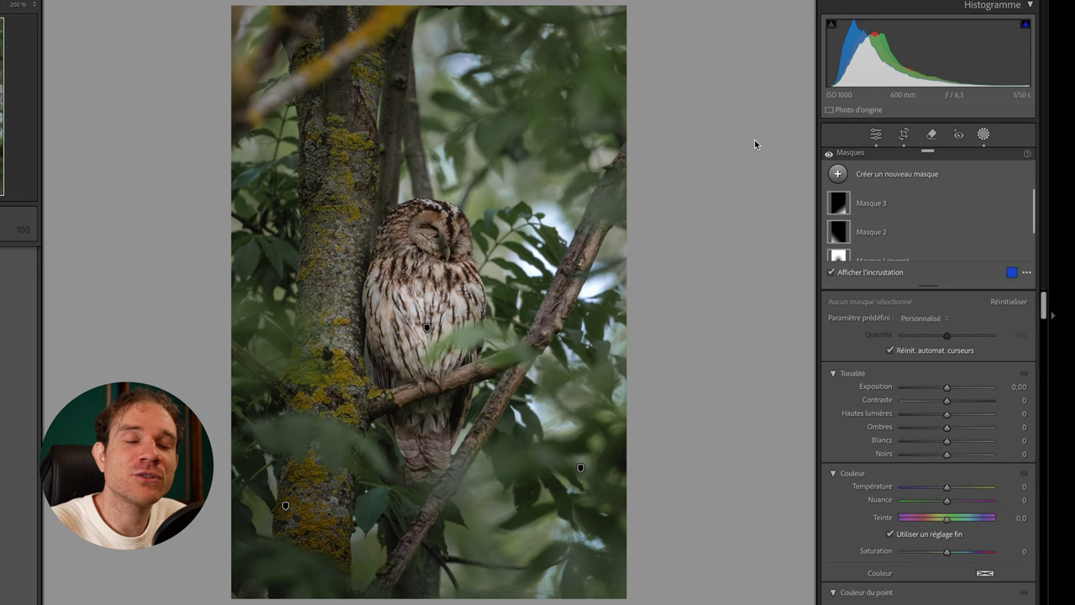
Draw a new radial gradient over the bright upper leaves, slightly brightening and warming it.
click(874, 202)
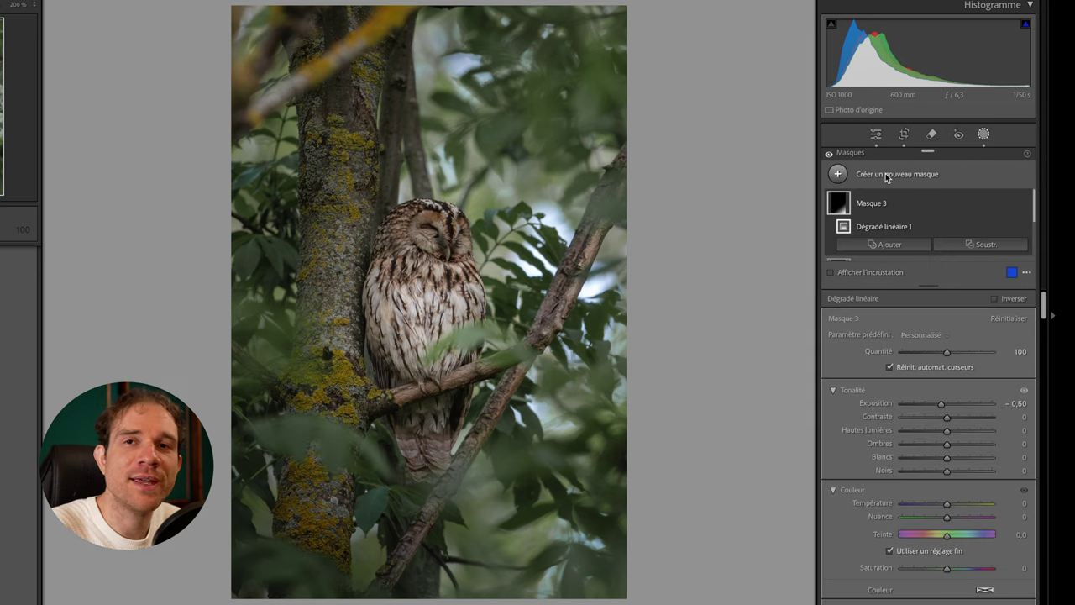
click(886, 176)
click(903, 325)
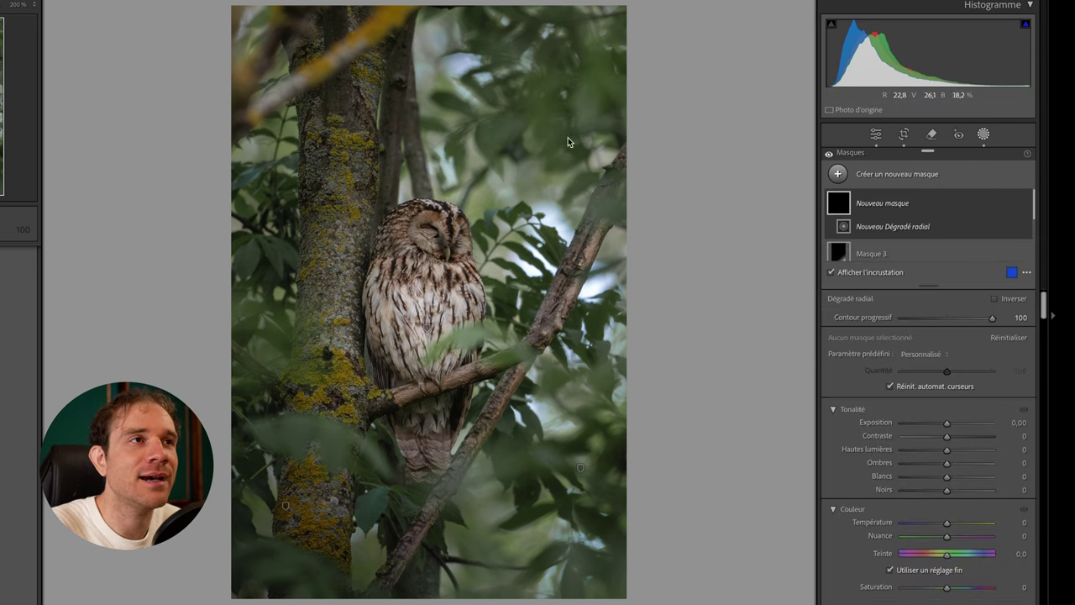
mouse_move(511, 119)
mouse_down()
mouse_move(619, 67)
mouse_move(700, 2)
mouse_up()
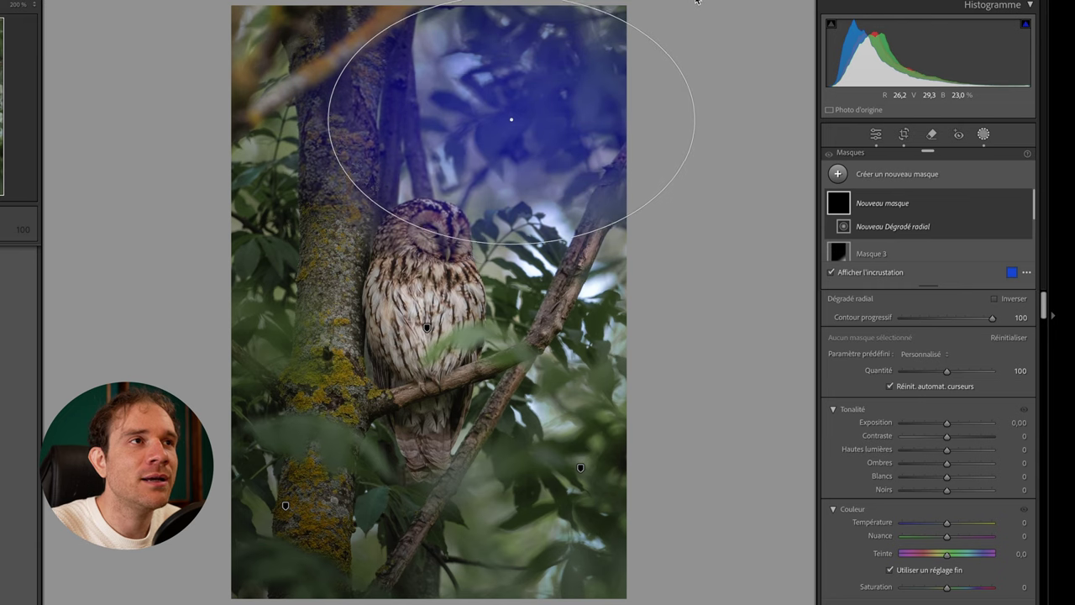
drag(564, 152, 619, 126)
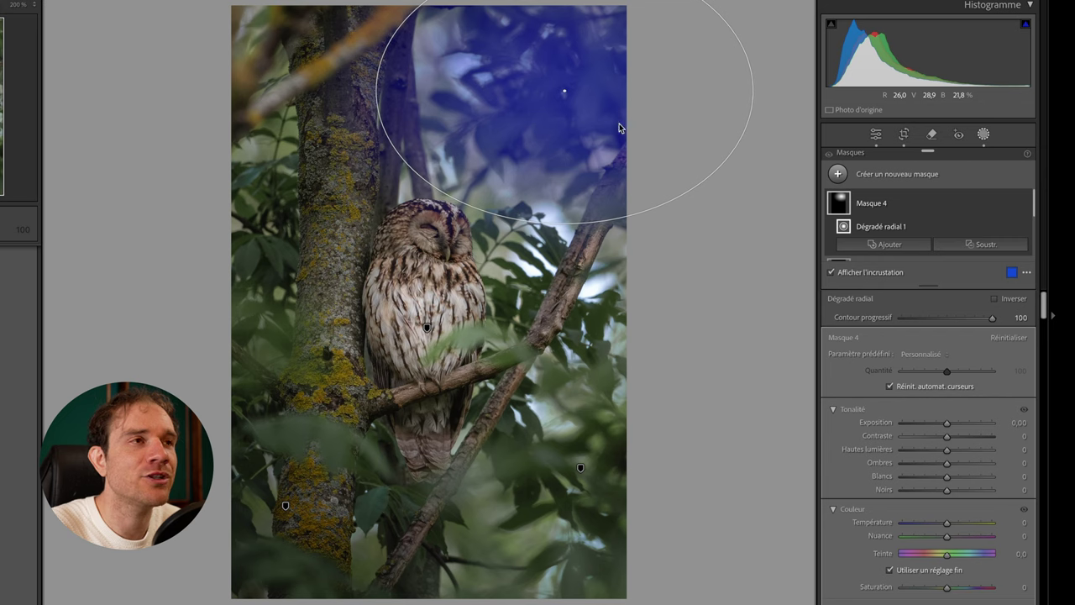
key(o)
drag(947, 423, 950, 423)
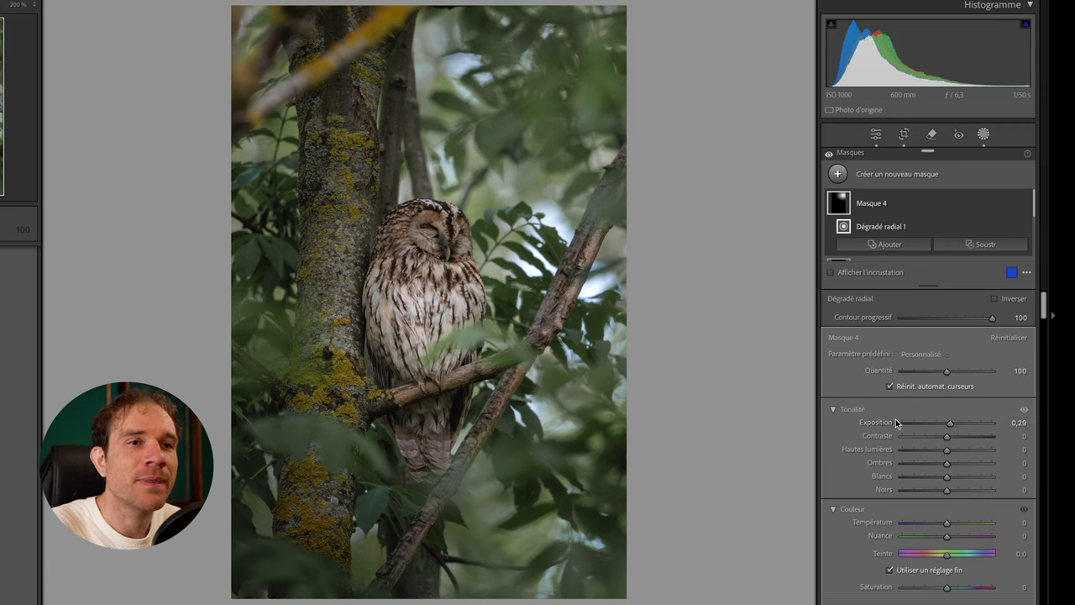
scroll(897, 412, down, 1)
scroll(897, 410, up, 1)
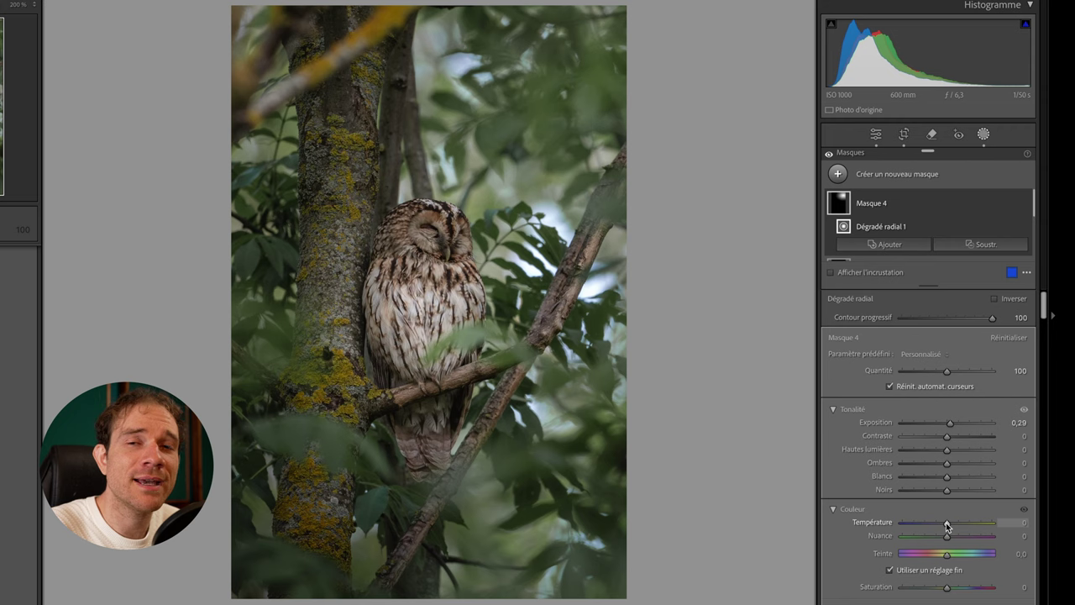
drag(946, 522, 961, 525)
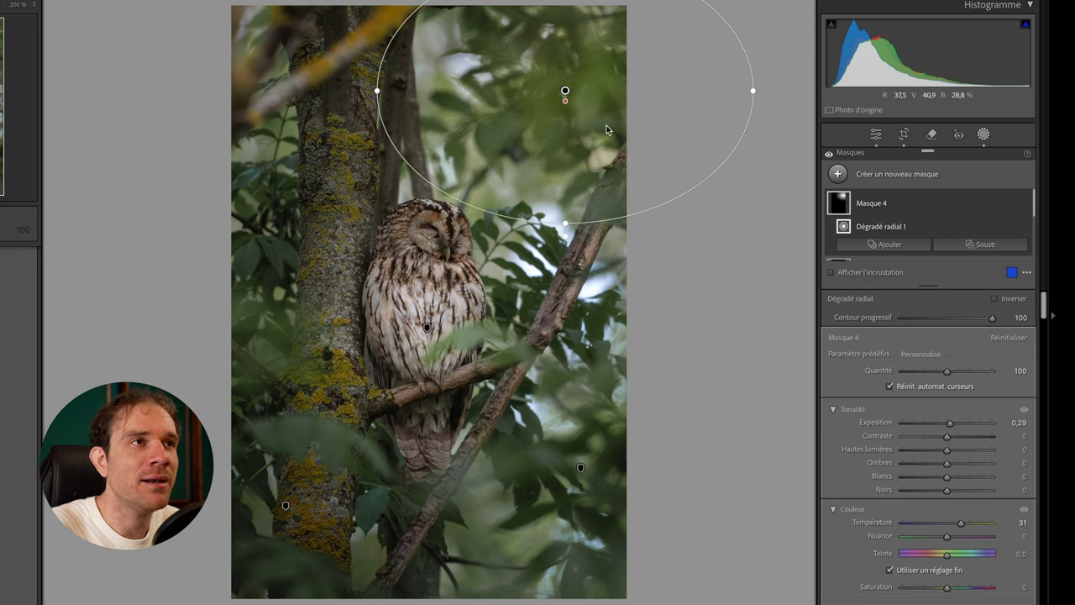
Lower the radial mask's Dehaze to -27, then deselect the mask.
scroll(880, 461, down, 2)
scroll(879, 461, down, 2)
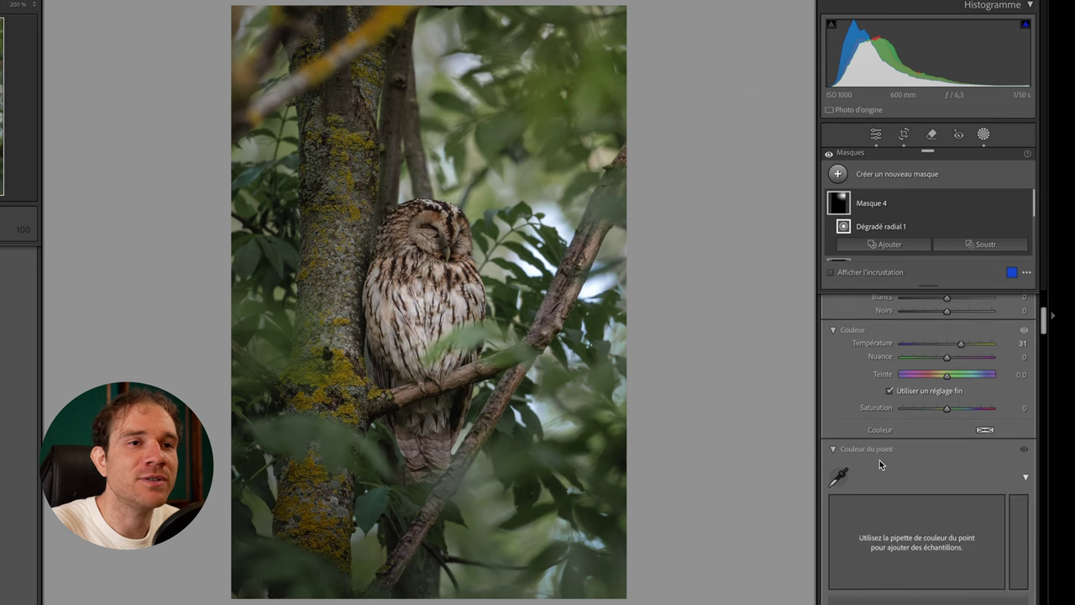
scroll(880, 461, down, 2)
scroll(880, 460, down, 2)
scroll(879, 459, down, 2)
scroll(915, 470, down, 2)
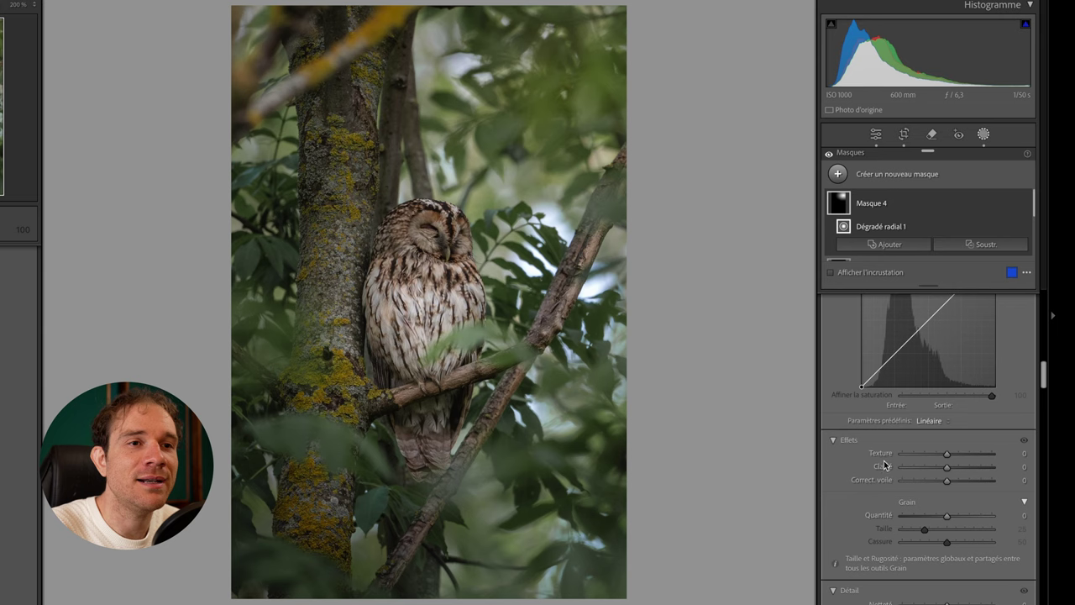
mouse_move(947, 481)
mouse_down()
mouse_move(930, 480)
mouse_move(949, 481)
mouse_up()
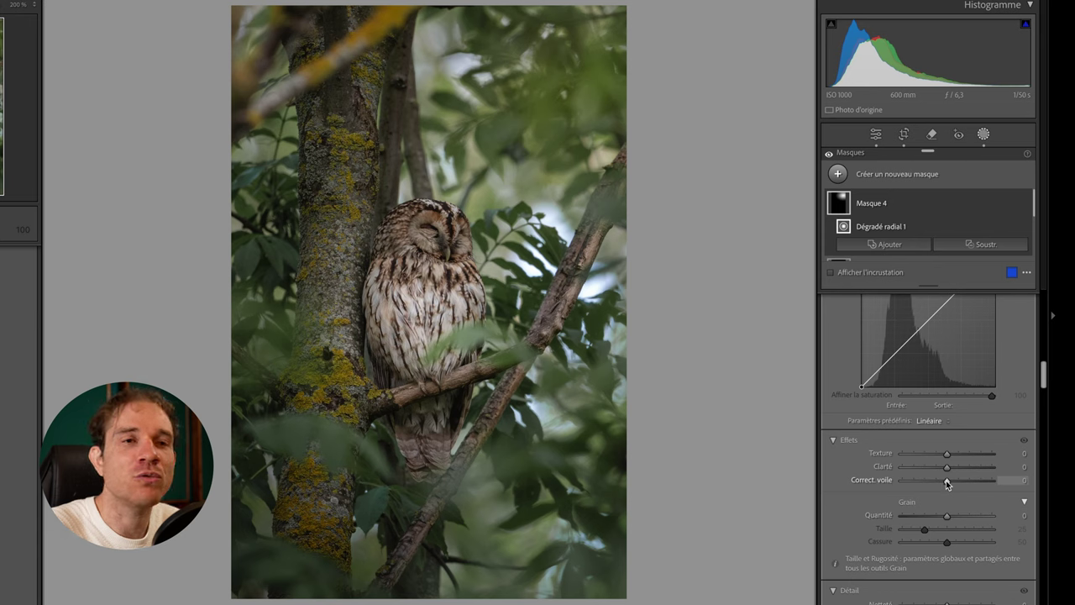
drag(947, 480, 937, 484)
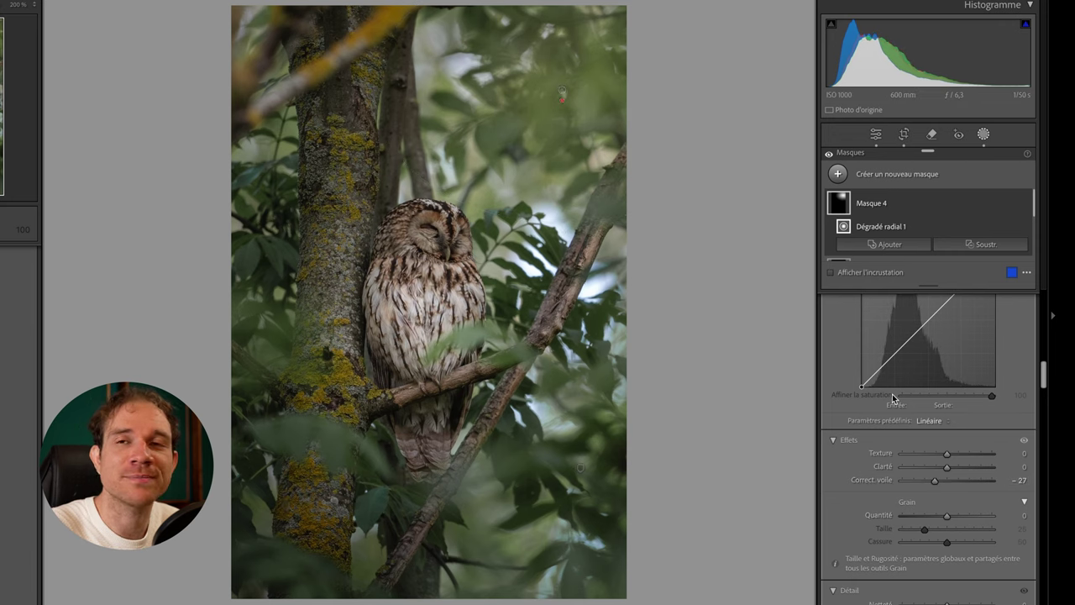
click(874, 202)
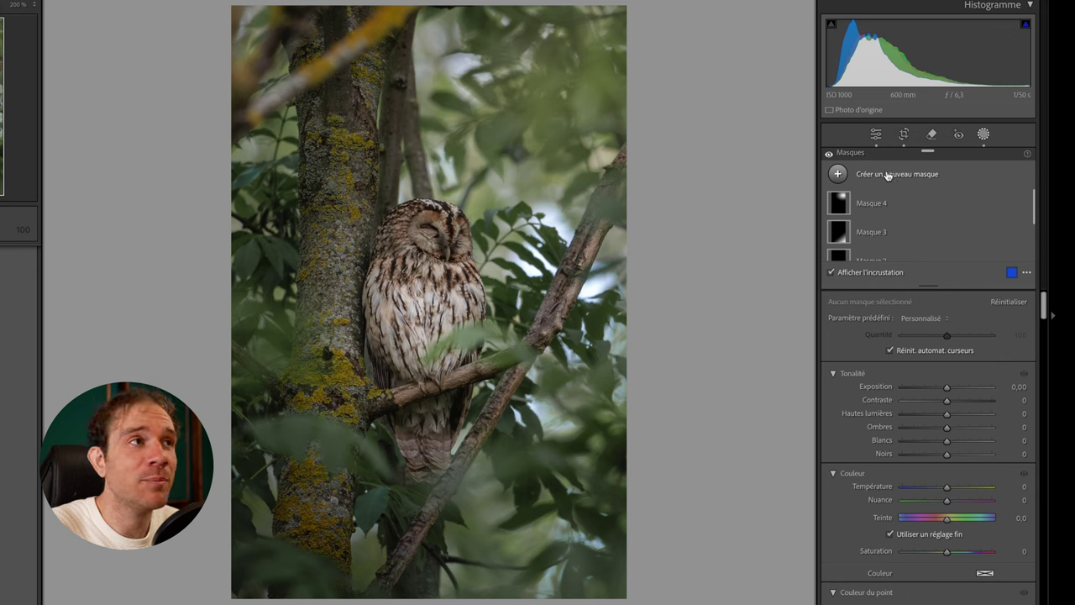
Draw a trial linear gradient from the top-left and brighten it slightly.
click(887, 174)
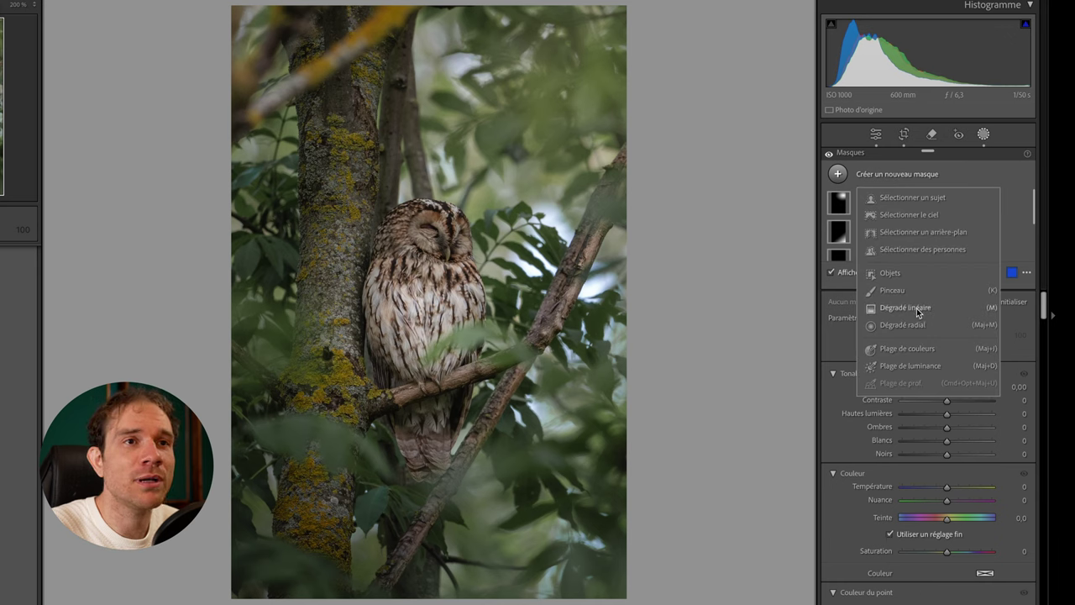
click(887, 309)
mouse_move(167, 67)
mouse_down()
mouse_move(273, 233)
mouse_move(221, 140)
mouse_up()
drag(946, 403, 951, 403)
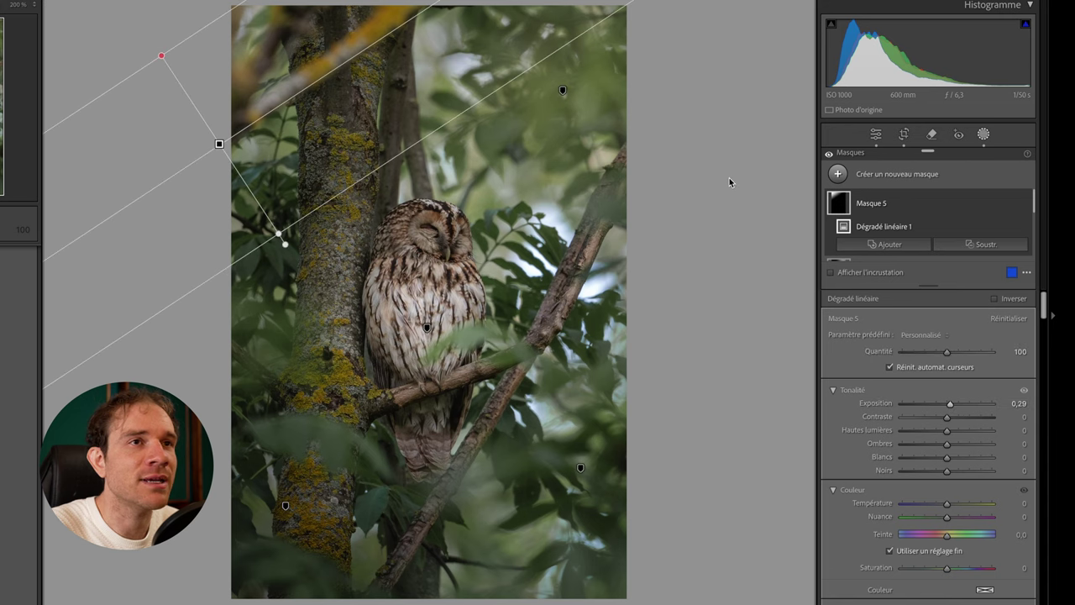
Draw a new linear gradient from the top of the photo down to the owl's head, overlay hidden.
click(861, 174)
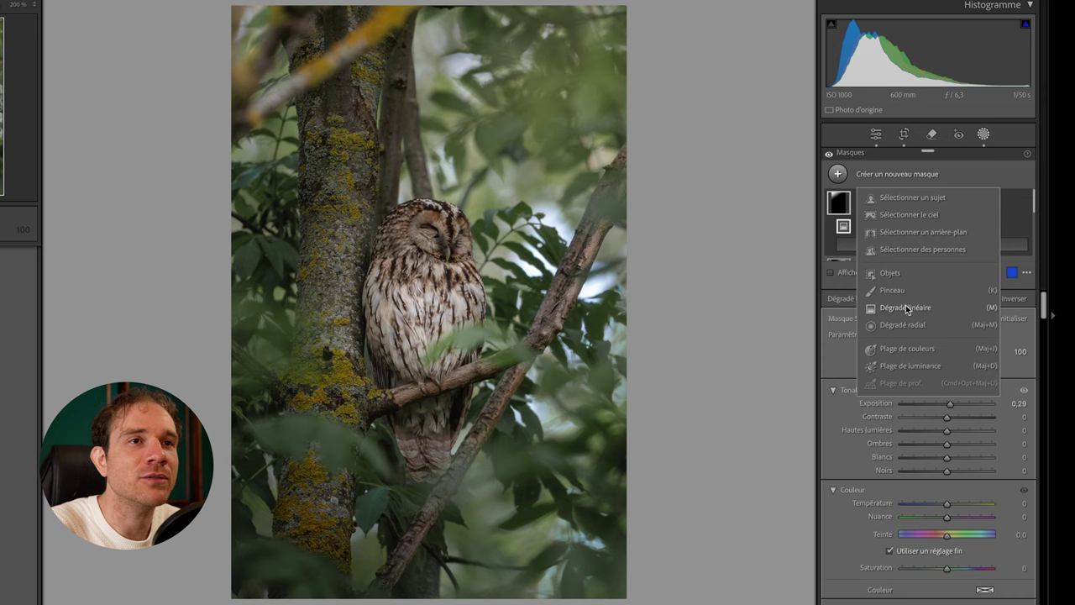
click(907, 309)
drag(423, 6, 423, 188)
drag(420, 96, 422, 125)
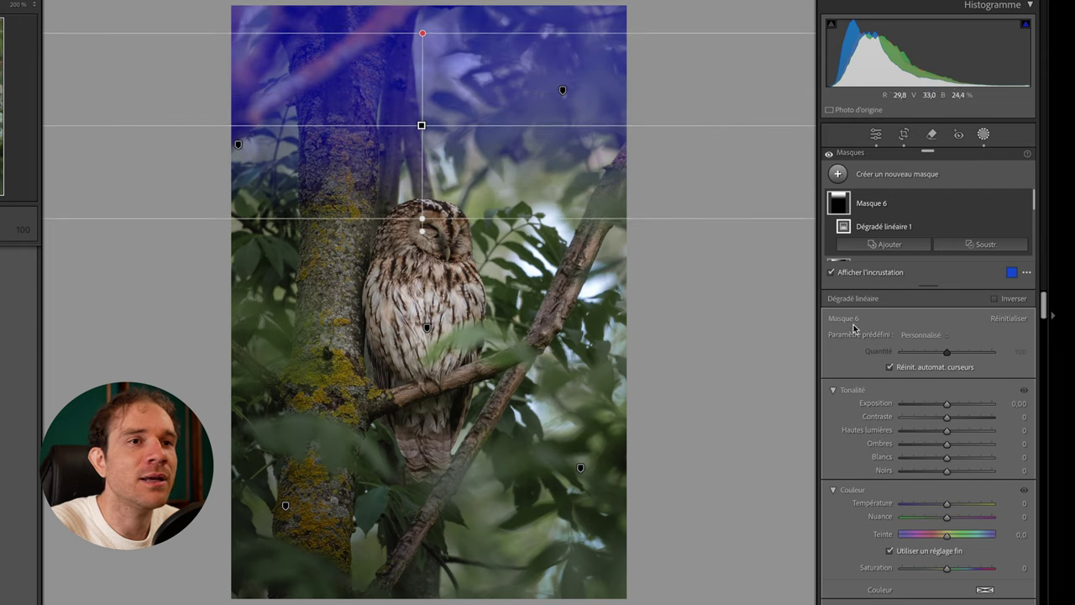
key(o)
Set the top gradient to Whites 74, Blacks −10 and Temperature 16.
drag(952, 460, 979, 457)
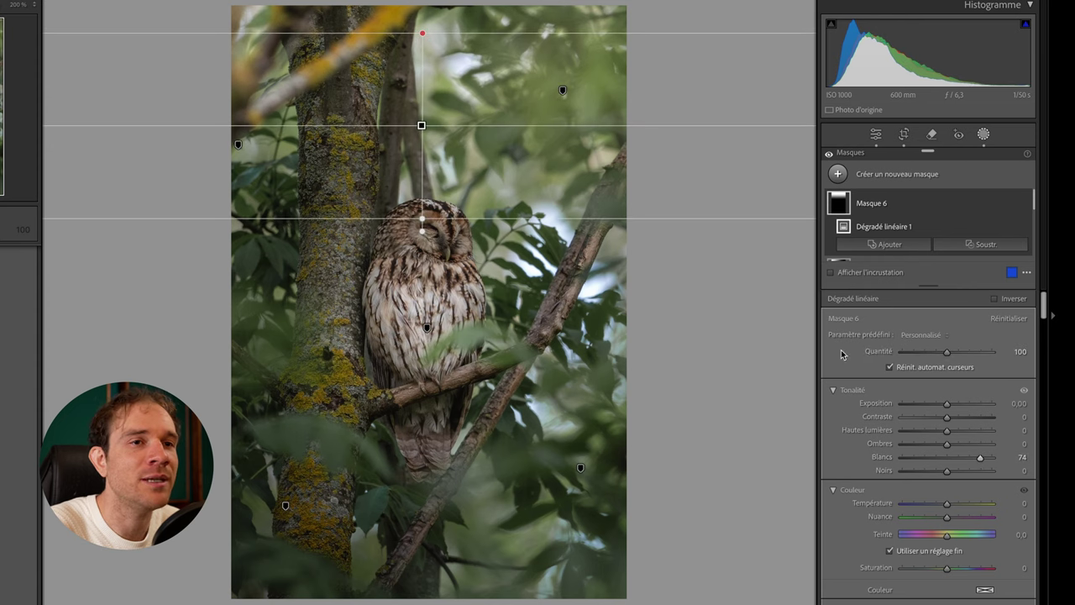
drag(946, 470, 944, 470)
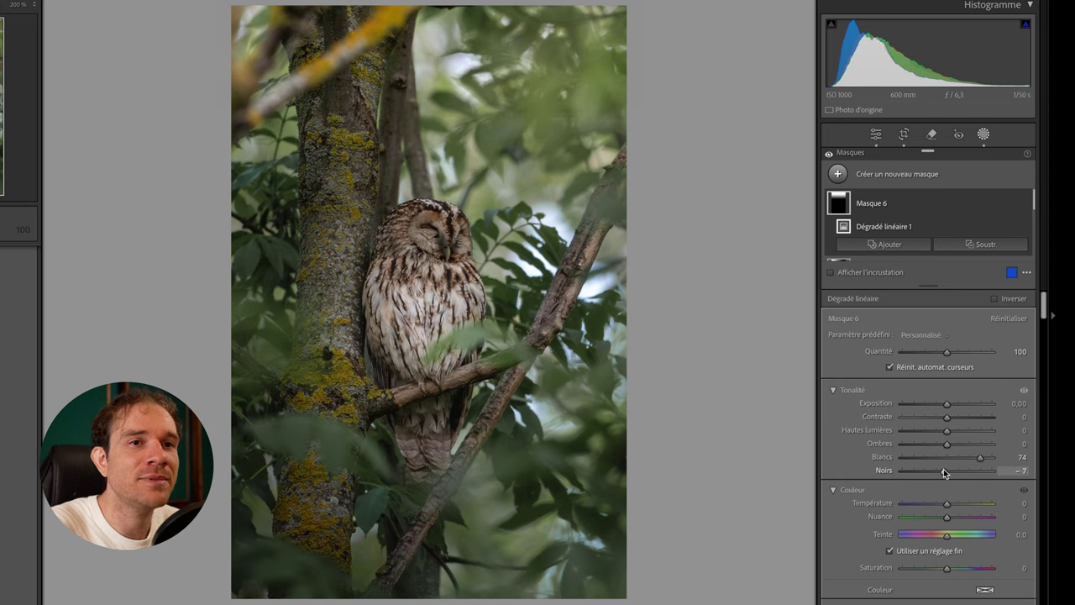
drag(944, 472, 942, 472)
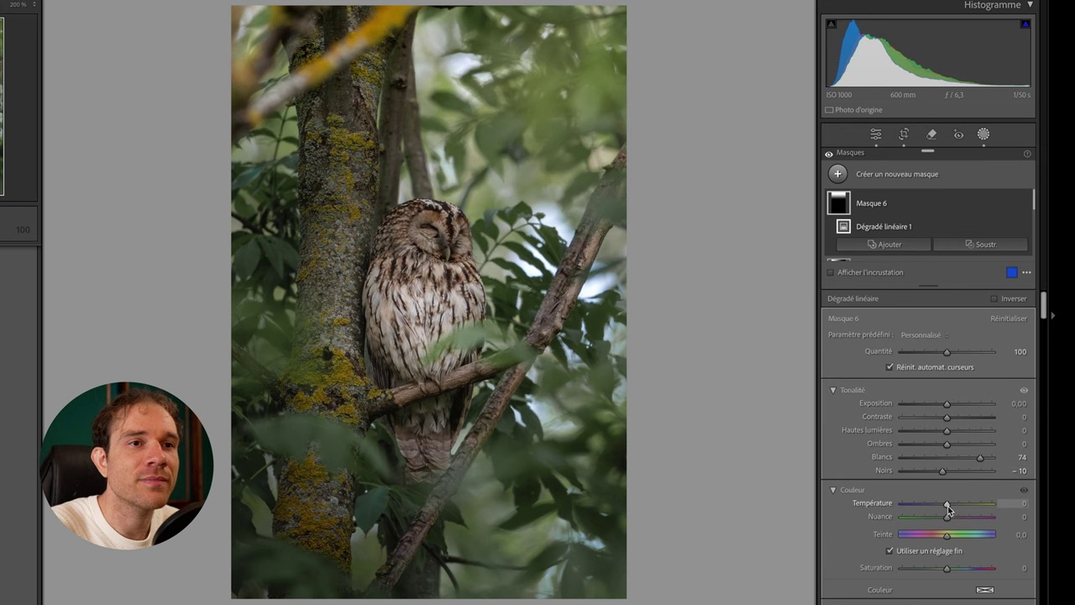
drag(948, 502, 954, 503)
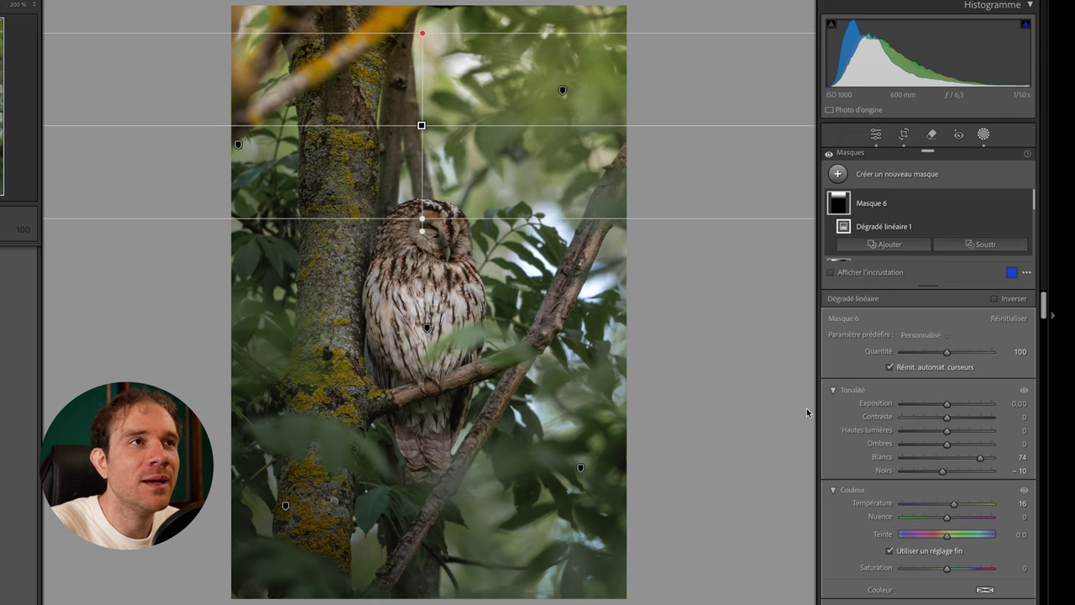
Move Masque 4's radial ellipse up-right and enlarge it over the upper-right foliage.
scroll(912, 223, down, 2)
click(912, 222)
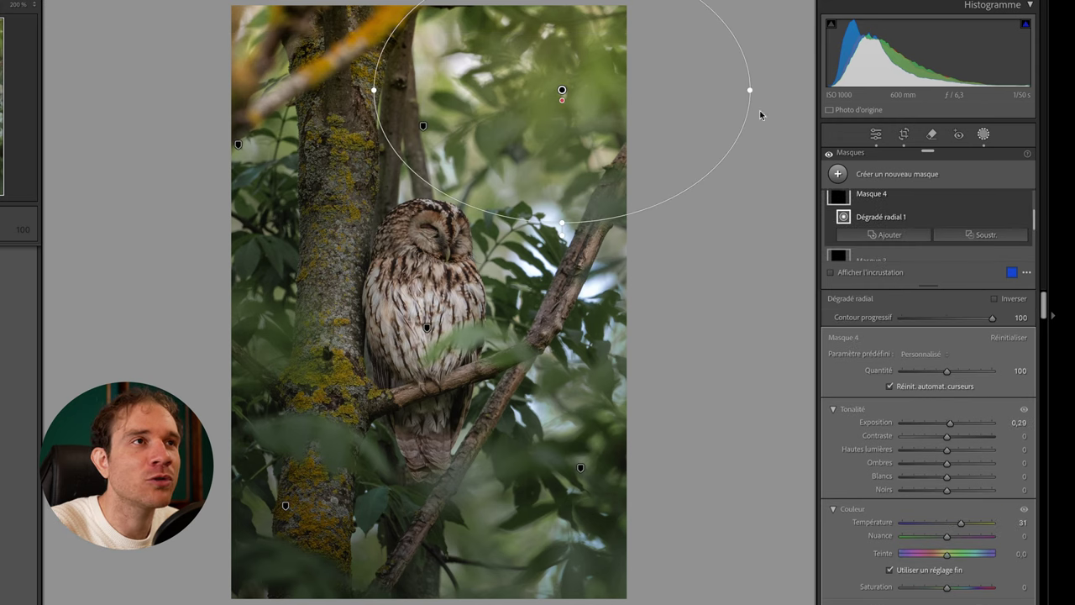
drag(594, 131, 628, 81)
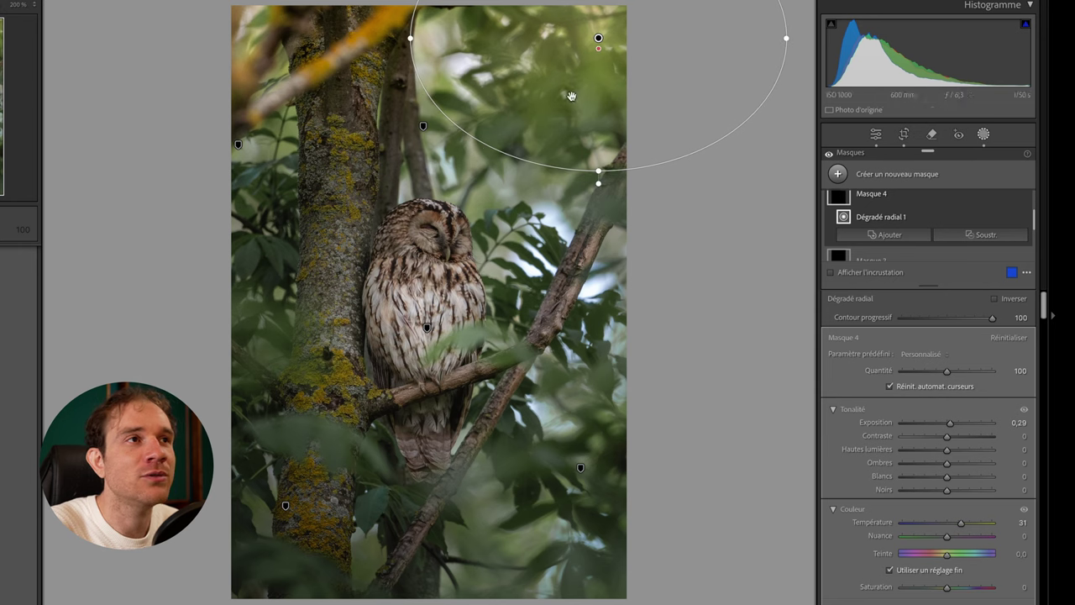
drag(598, 171, 598, 211)
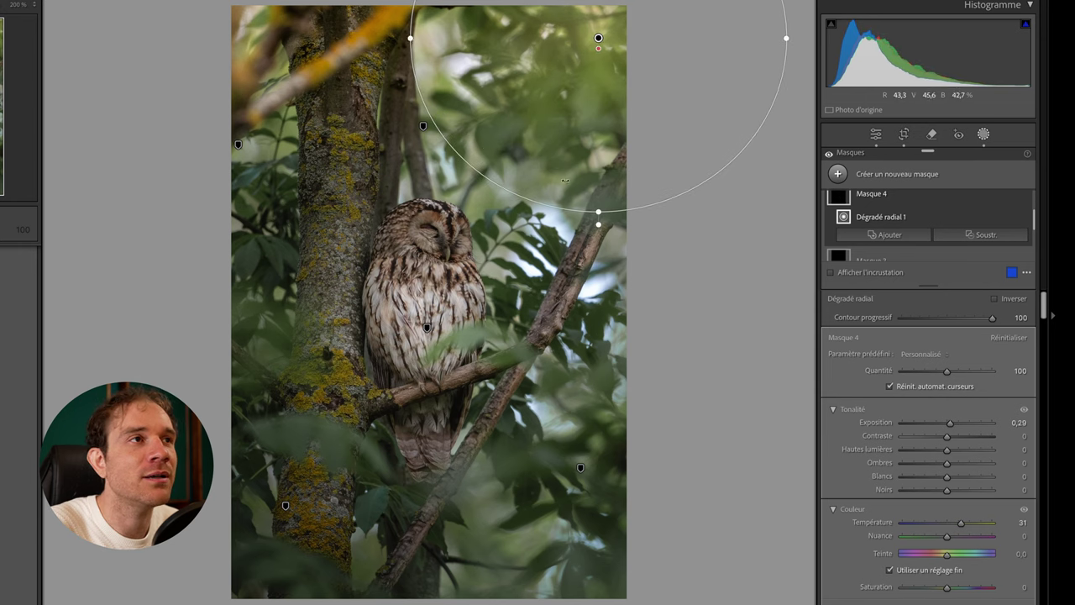
drag(410, 38, 388, 38)
drag(488, 84, 492, 97)
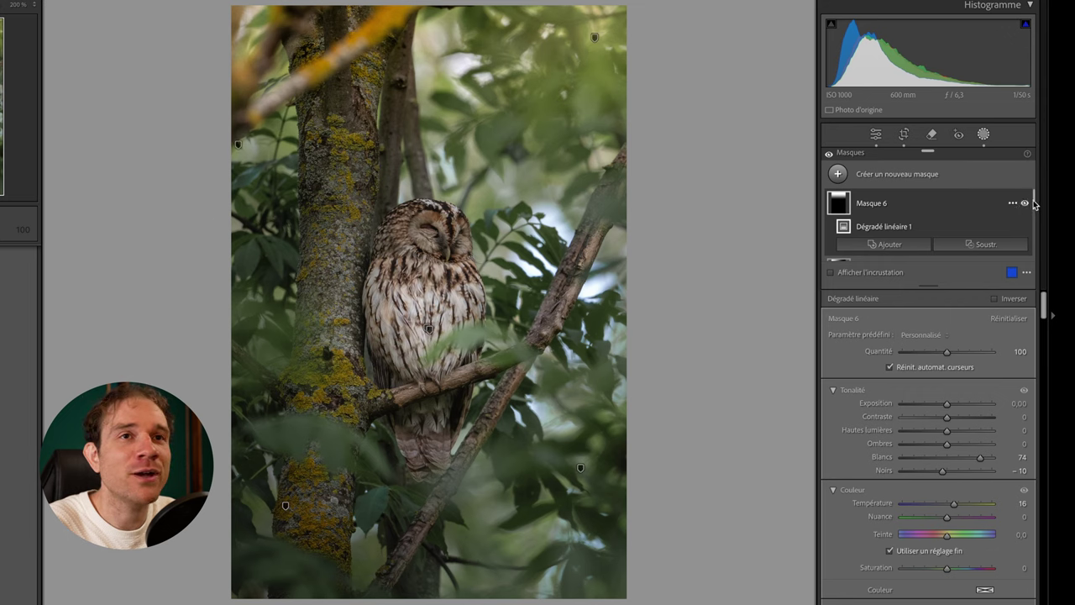
Select the inverted owl mask, Masque 1 Inversé, and briefly check its overlay.
drag(1033, 202, 1026, 252)
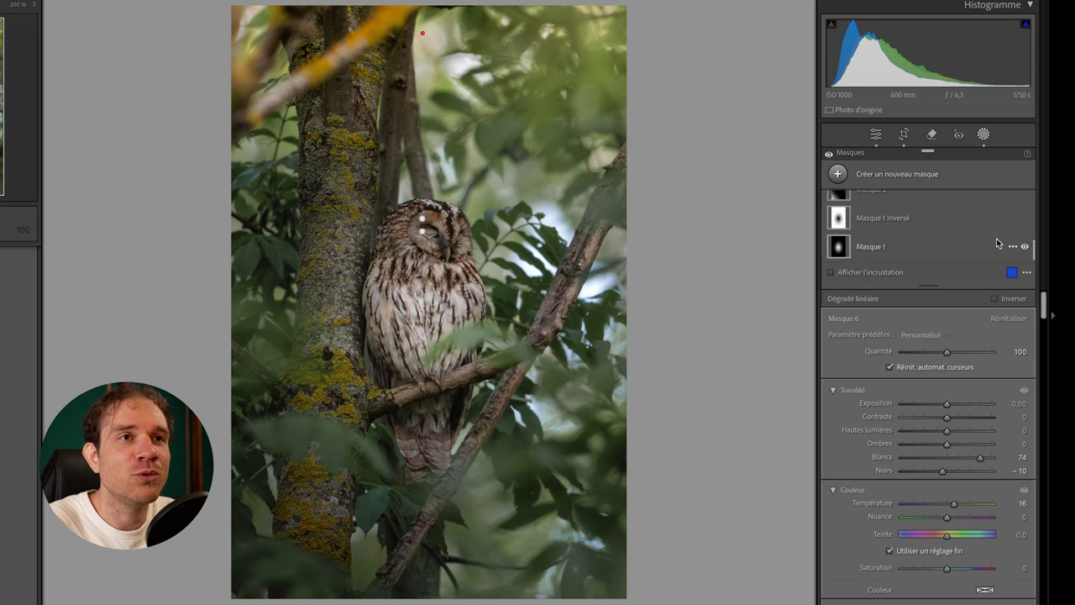
click(925, 223)
key(o)
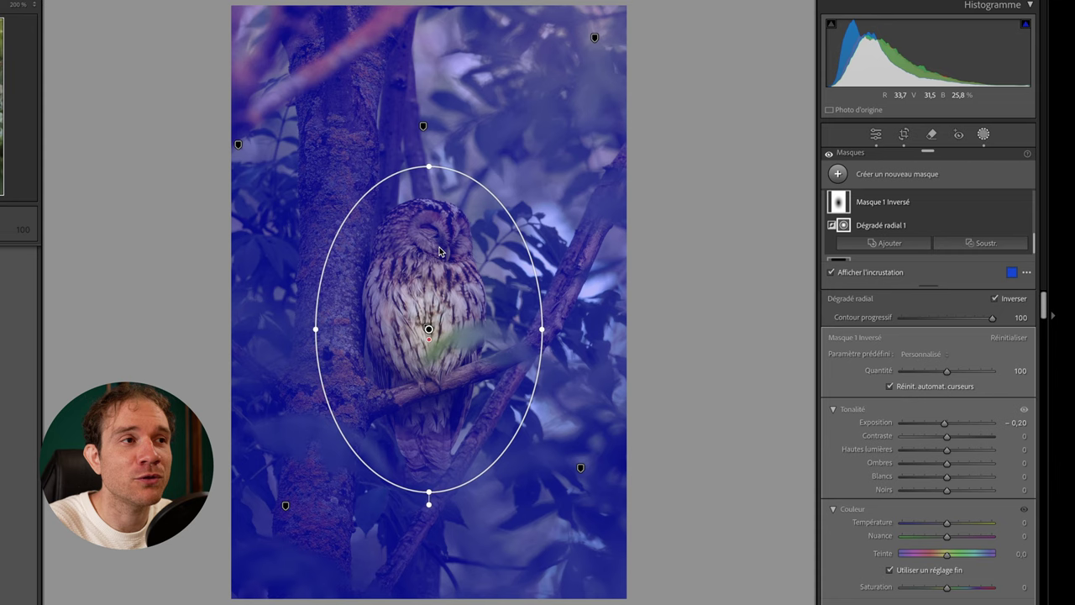
key(o)
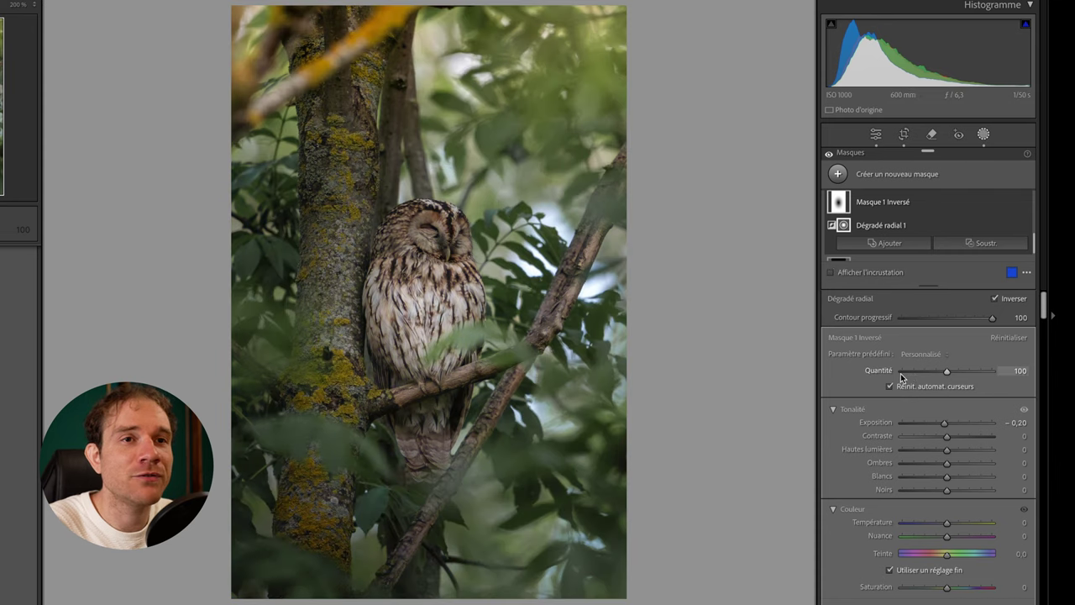
scroll(900, 373, down, 3)
scroll(901, 373, down, 5)
scroll(900, 373, down, 3)
Give Masque 1 Inversé Clarity −11, Texture −19 and a slightly lower Dehaze.
scroll(900, 373, down, 3)
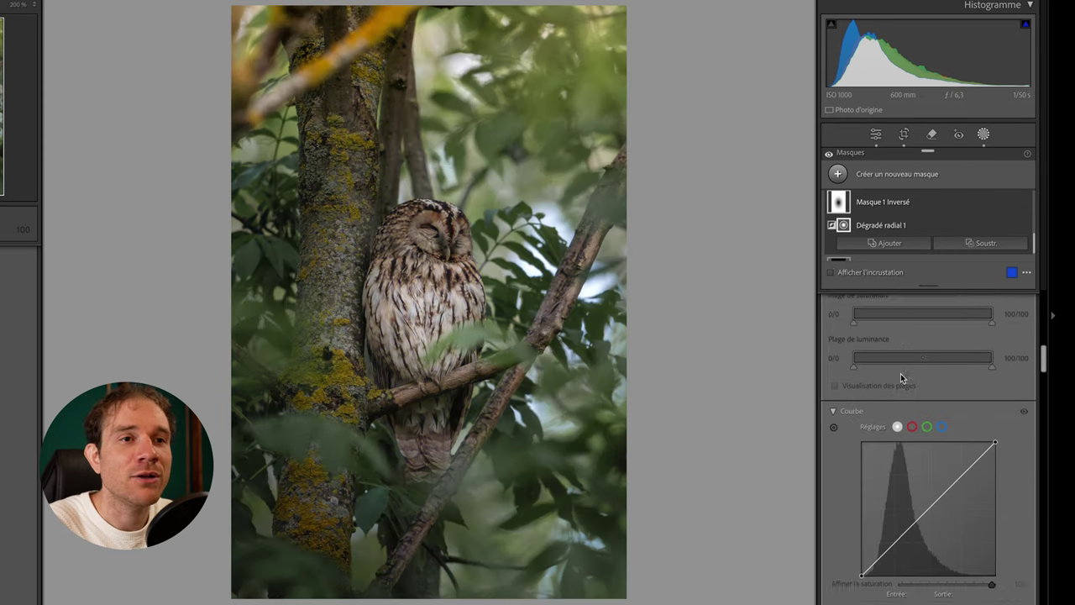
scroll(900, 373, down, 3)
drag(948, 509, 939, 498)
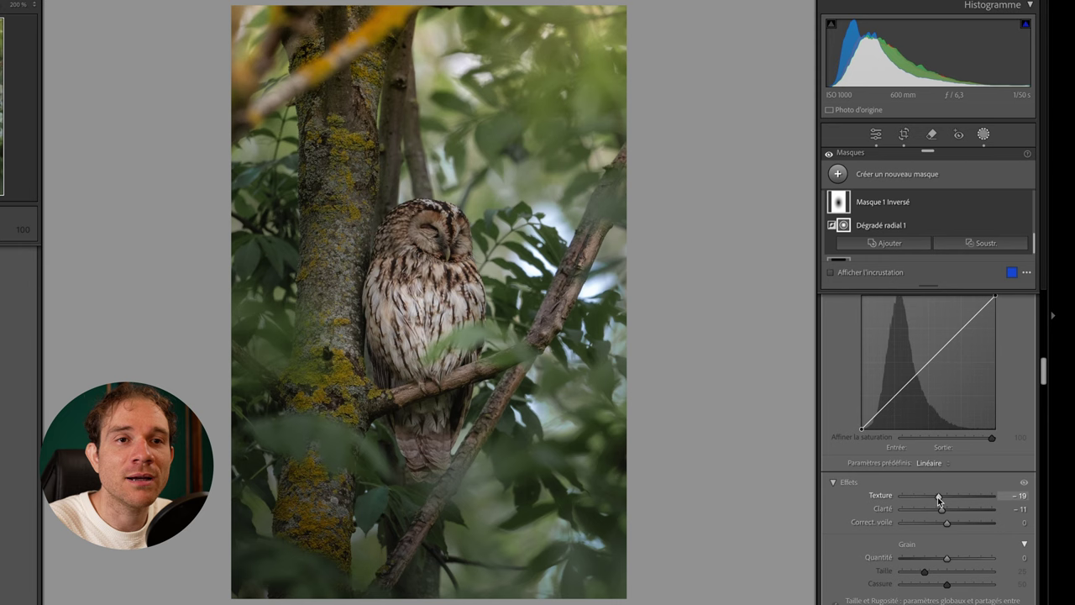
drag(947, 524, 946, 526)
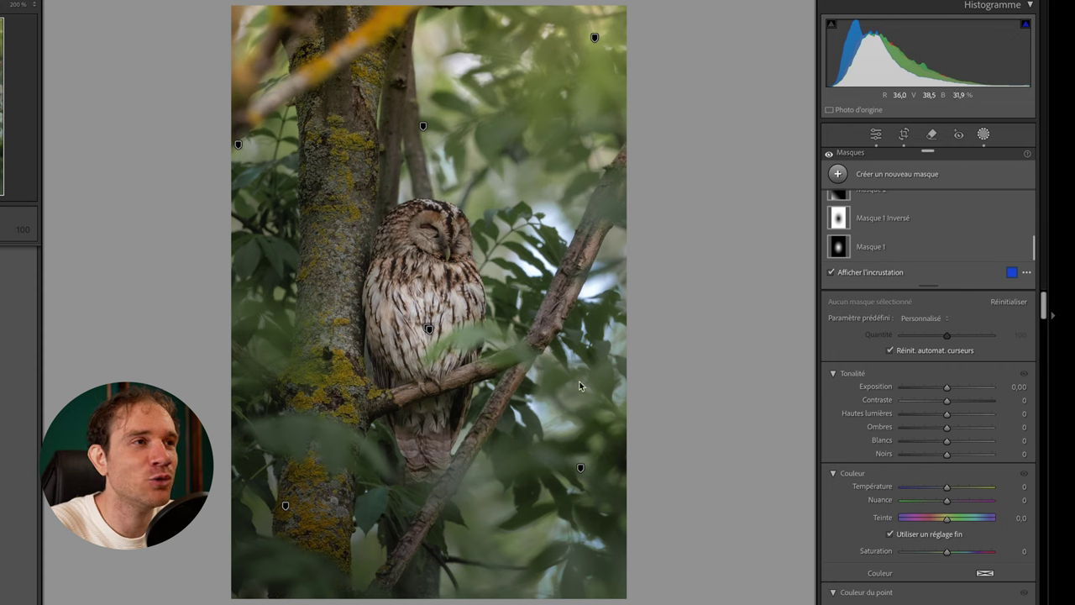
Set the global Basic Blacks to −21, then return to the mask list.
click(876, 135)
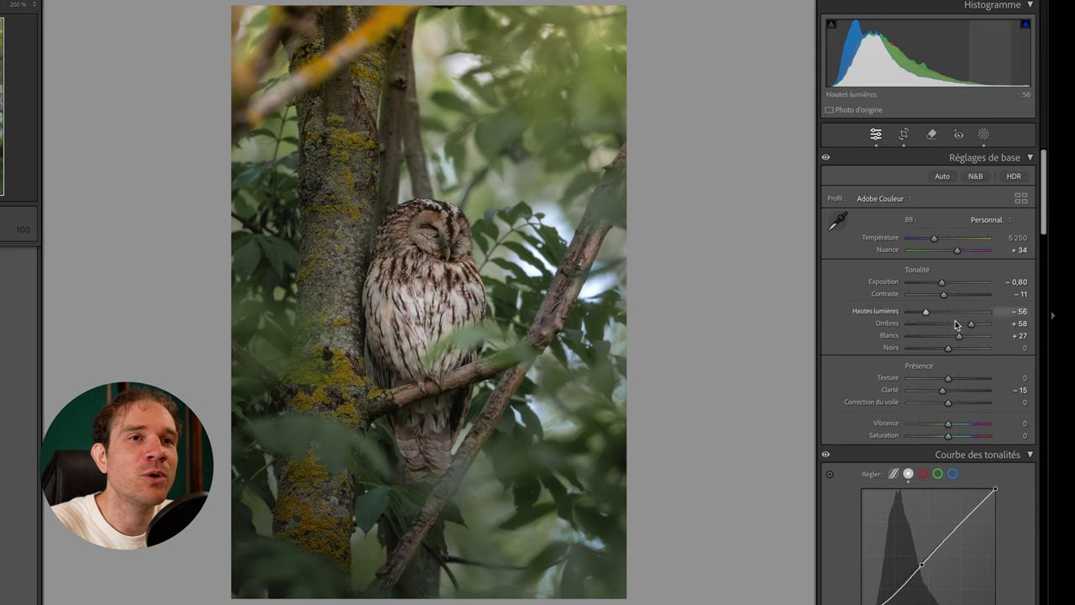
drag(948, 349, 941, 350)
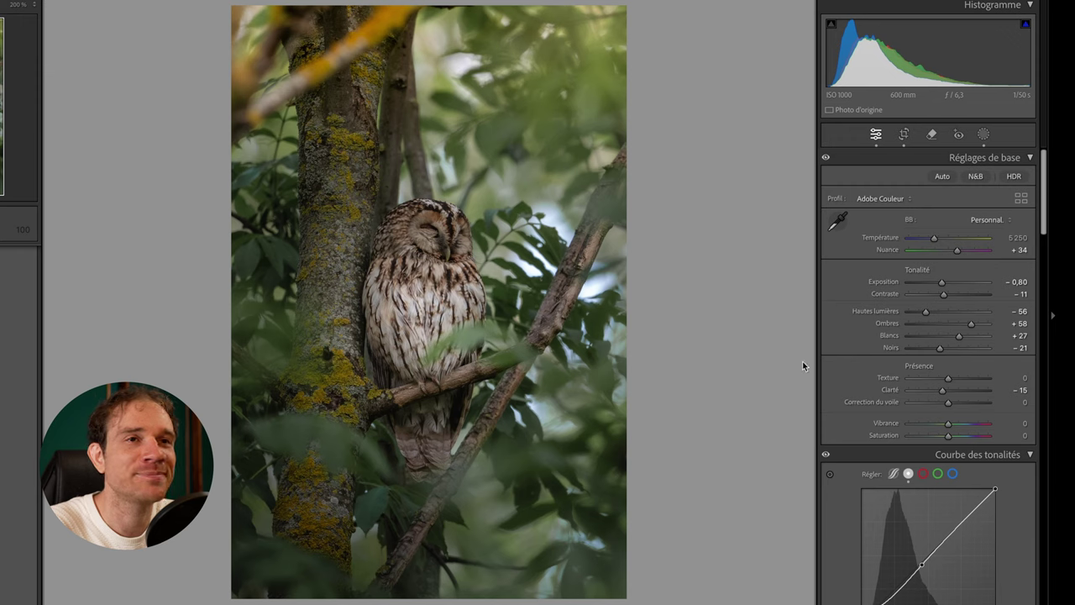
key(shift+w)
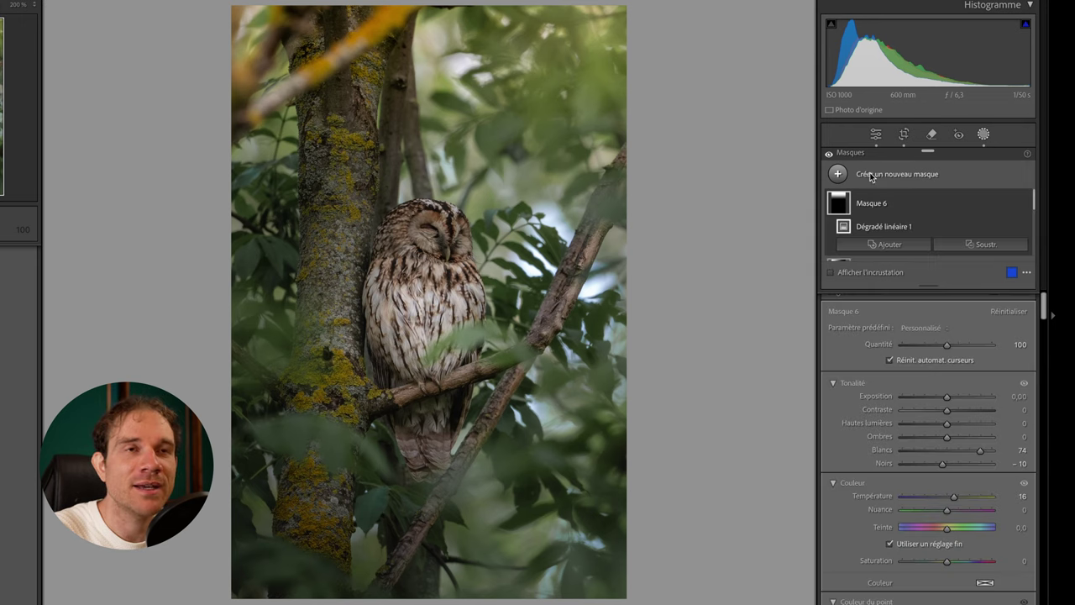
Create a brush mask, undo a test stroke, and set Exposure 1,94, Highlights 20, Shadows 14, Whites 20.
click(869, 173)
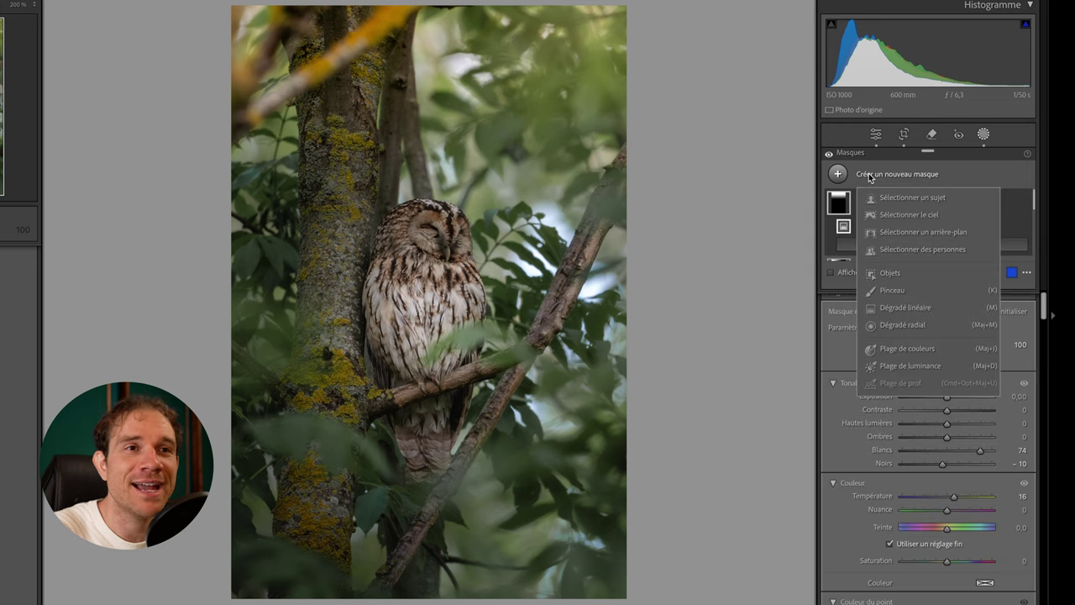
click(902, 306)
key(k)
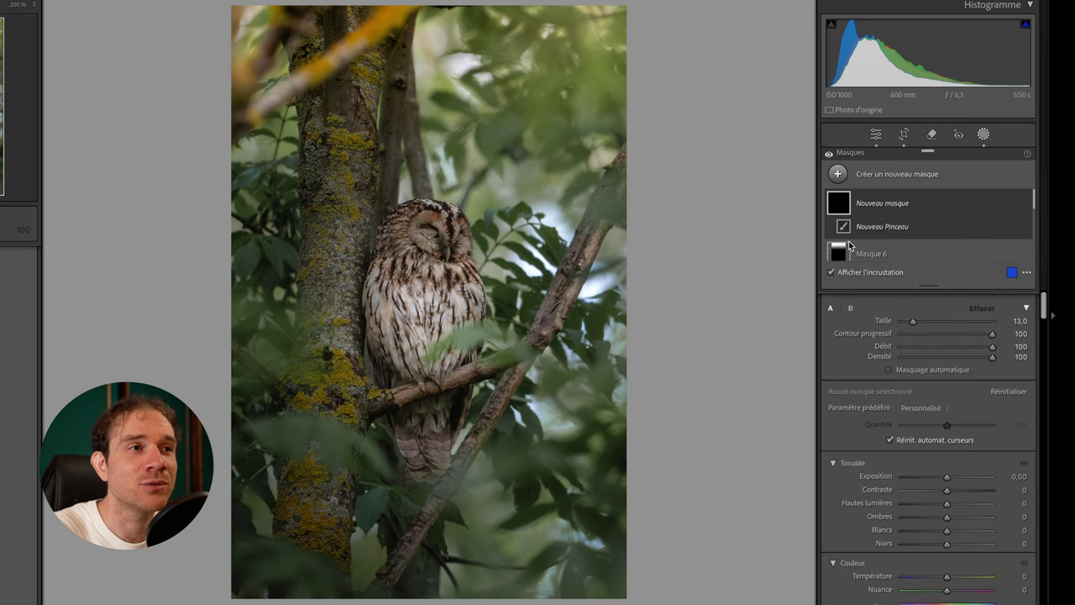
mouse_move(389, 188)
mouse_down()
mouse_move(506, 189)
mouse_move(373, 302)
mouse_move(336, 432)
mouse_move(492, 492)
mouse_move(500, 475)
mouse_up()
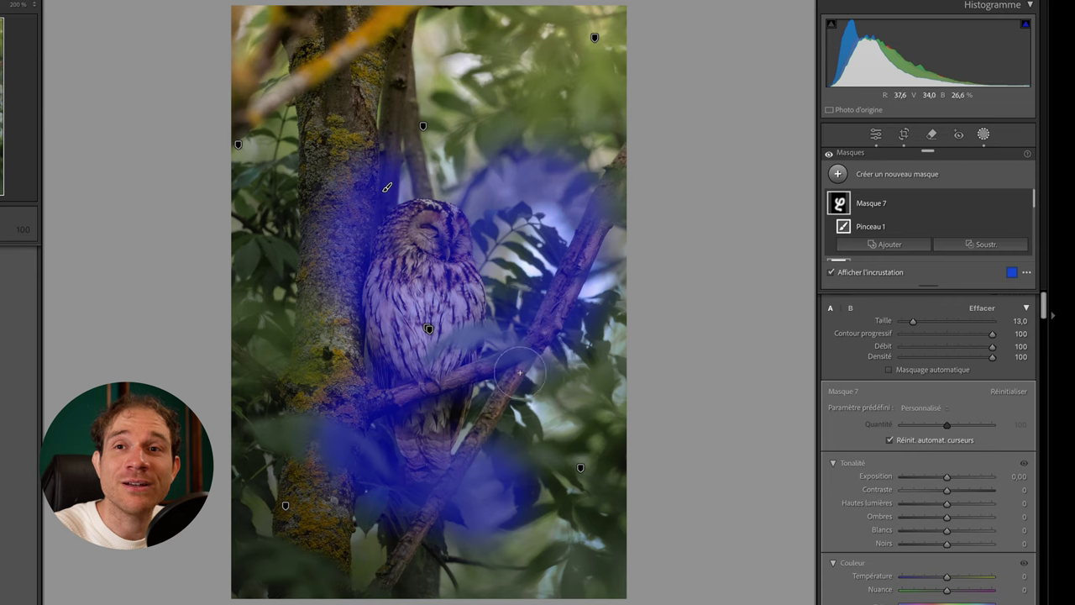
key(ctrl+z)
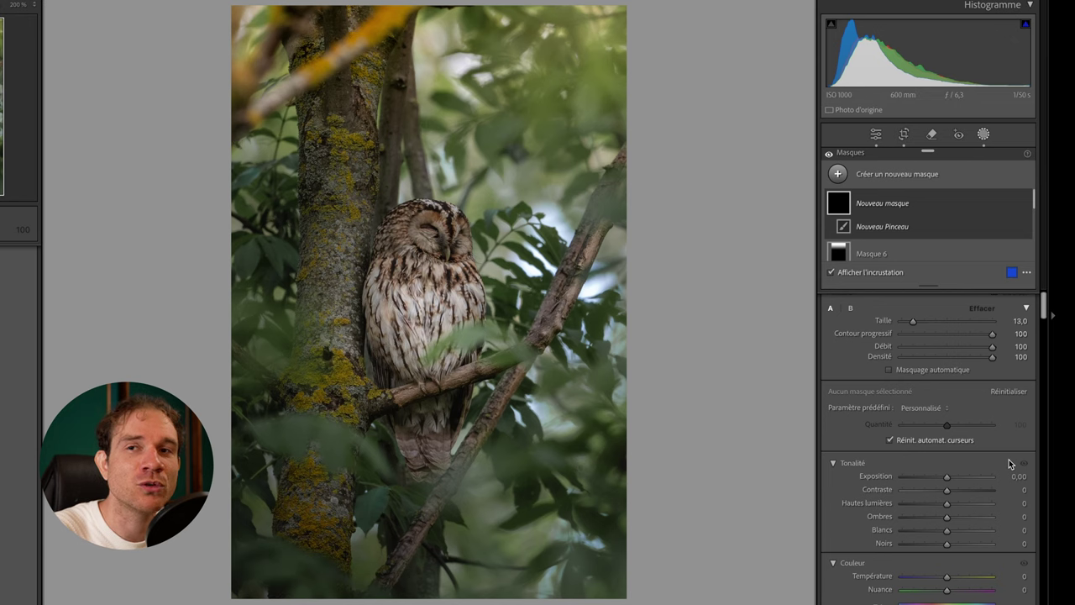
drag(945, 477, 969, 478)
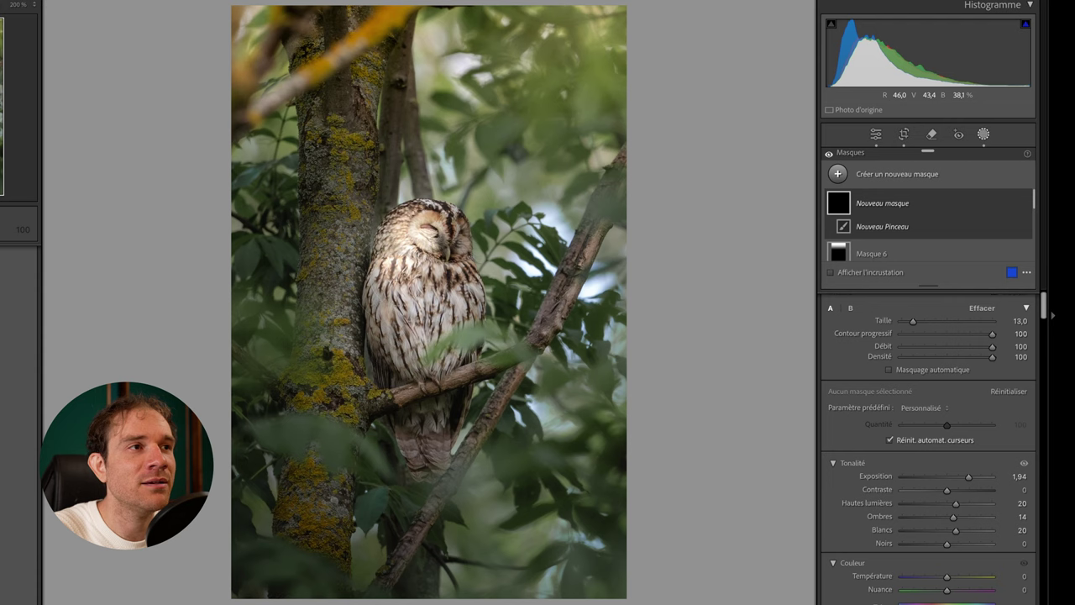
Undo the first owl stroke, set brush Flow and Density to 49, and repaint over the owl.
drag(420, 227, 398, 286)
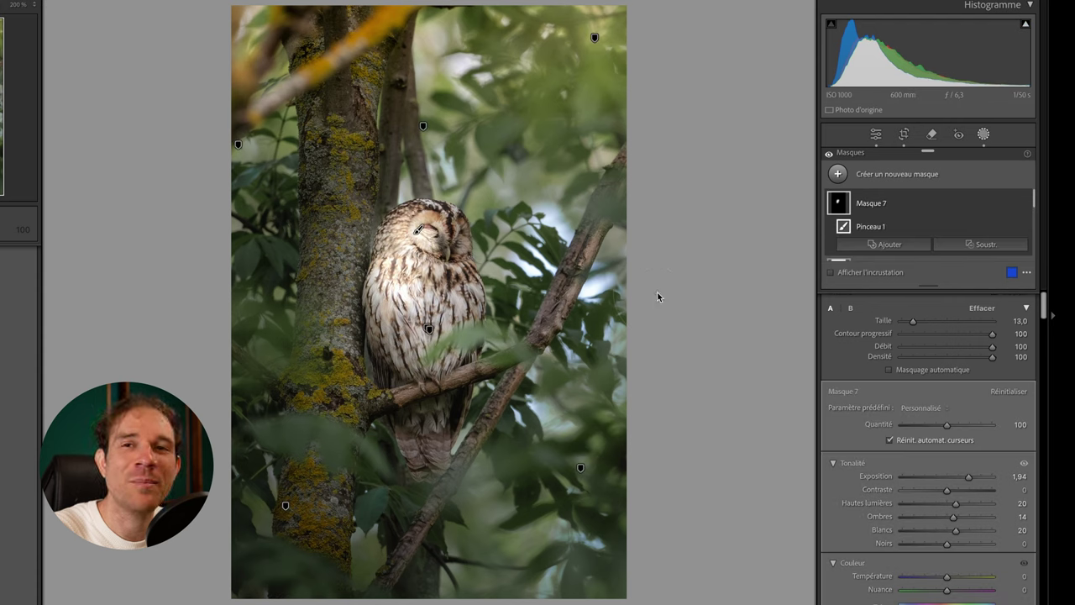
key(ctrl+z)
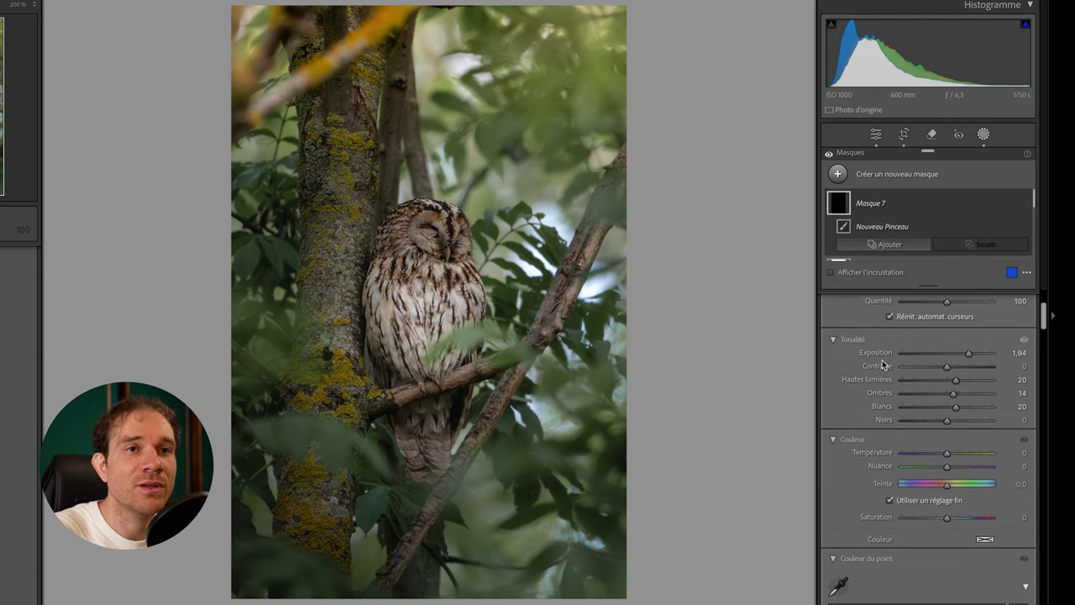
scroll(924, 378, up, 4)
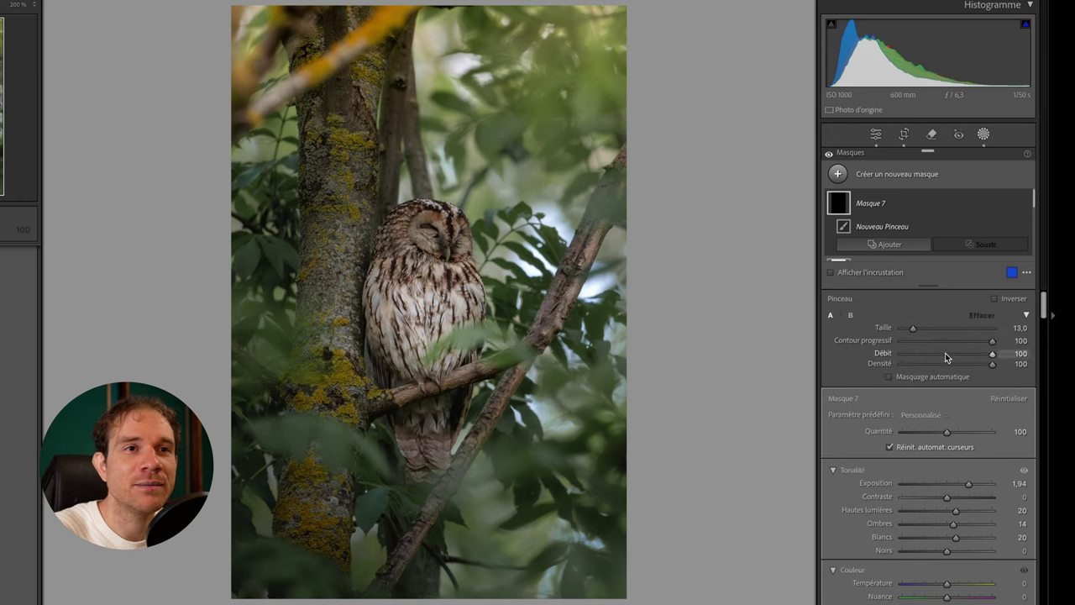
mouse_move(993, 352)
mouse_down()
mouse_move(946, 352)
mouse_move(968, 364)
mouse_up()
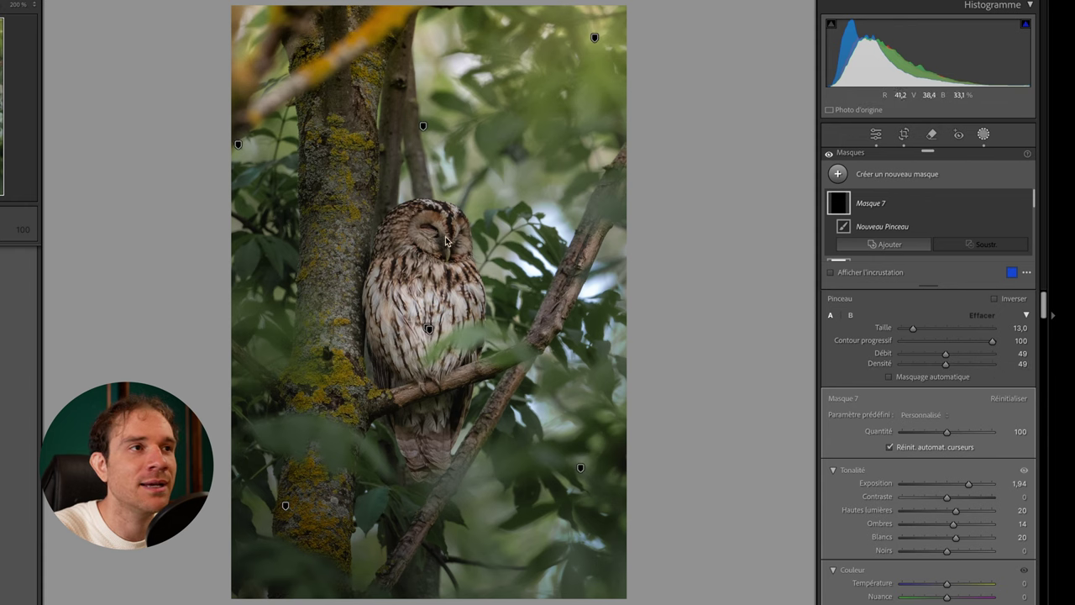
scroll(427, 237, down, 4)
scroll(427, 237, down, 2)
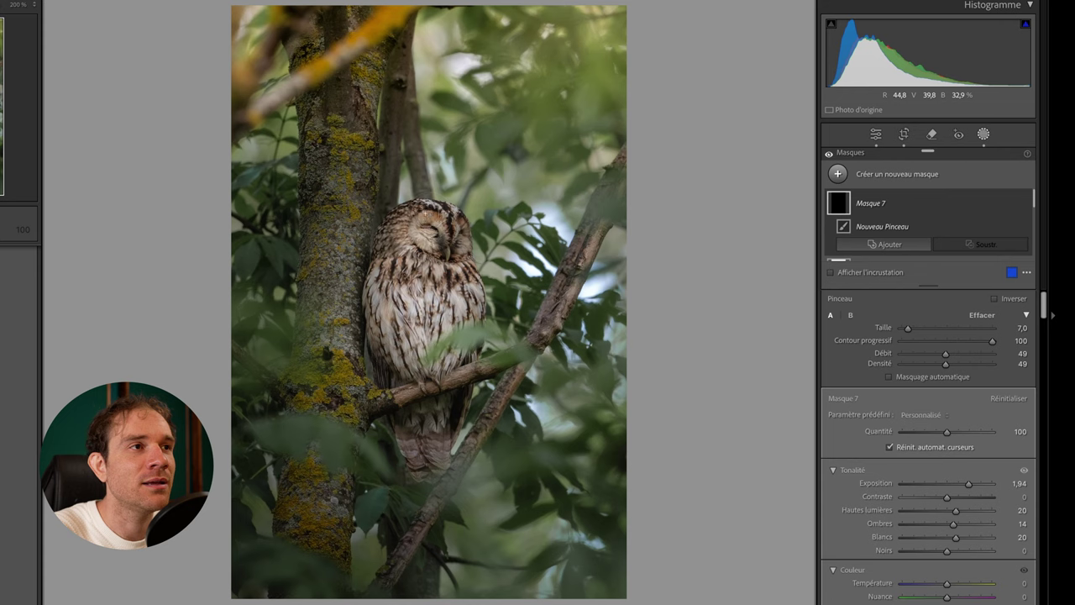
drag(414, 261, 451, 287)
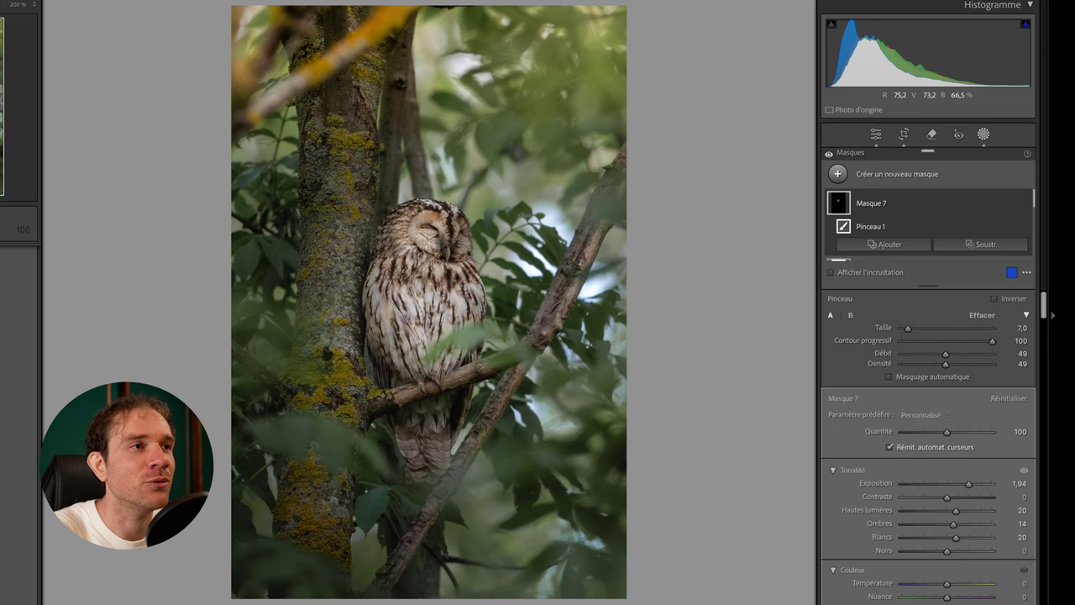
key(bracketleft)
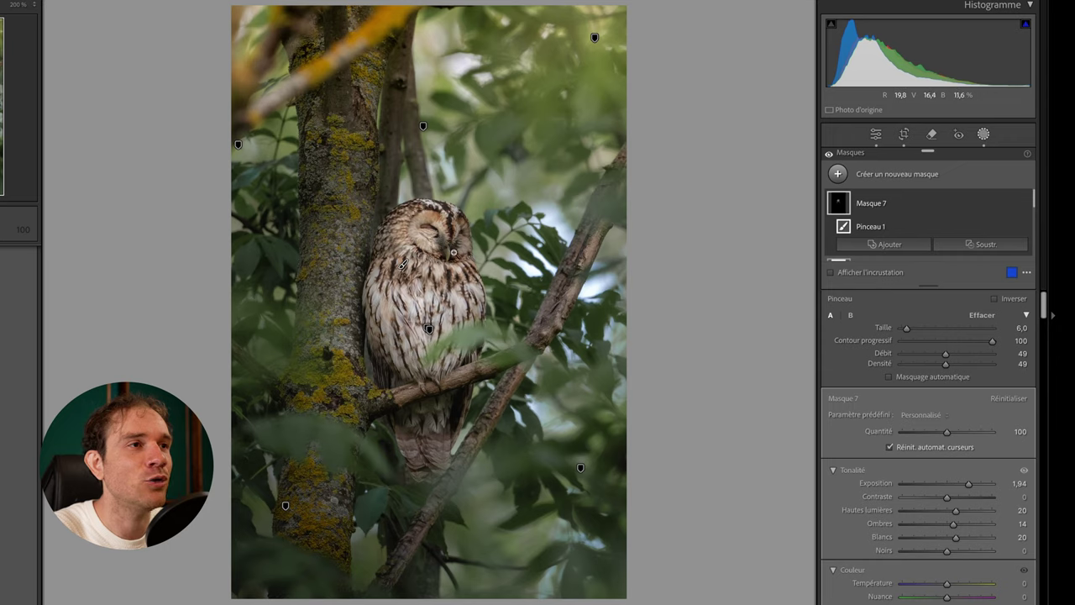
Zoom in to check the owl's head, then lower Masque 7's Amount to 94.
key(z)
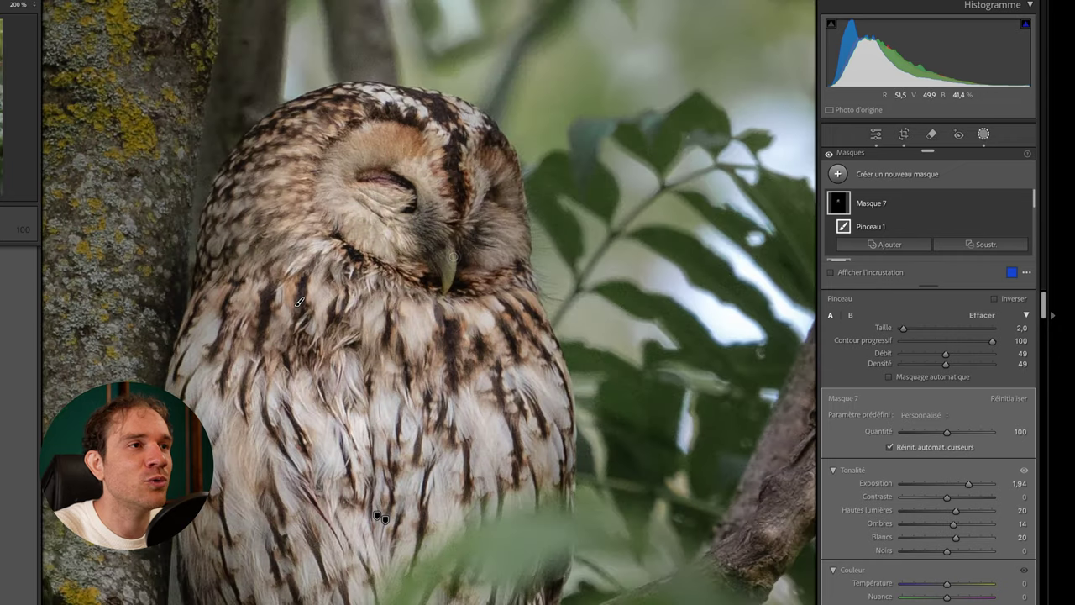
key(bracketleft)
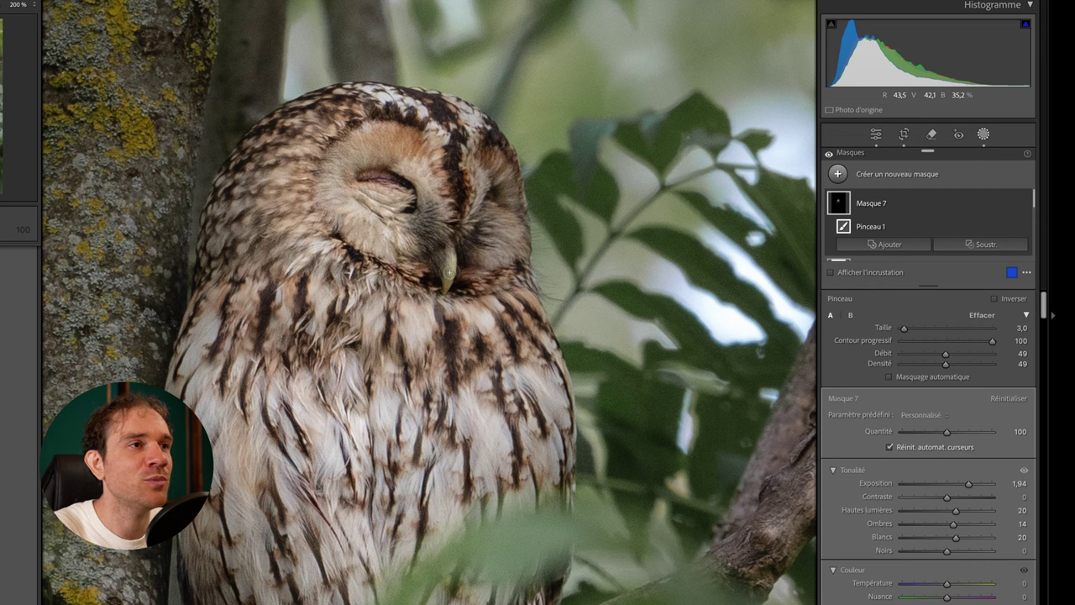
key(z)
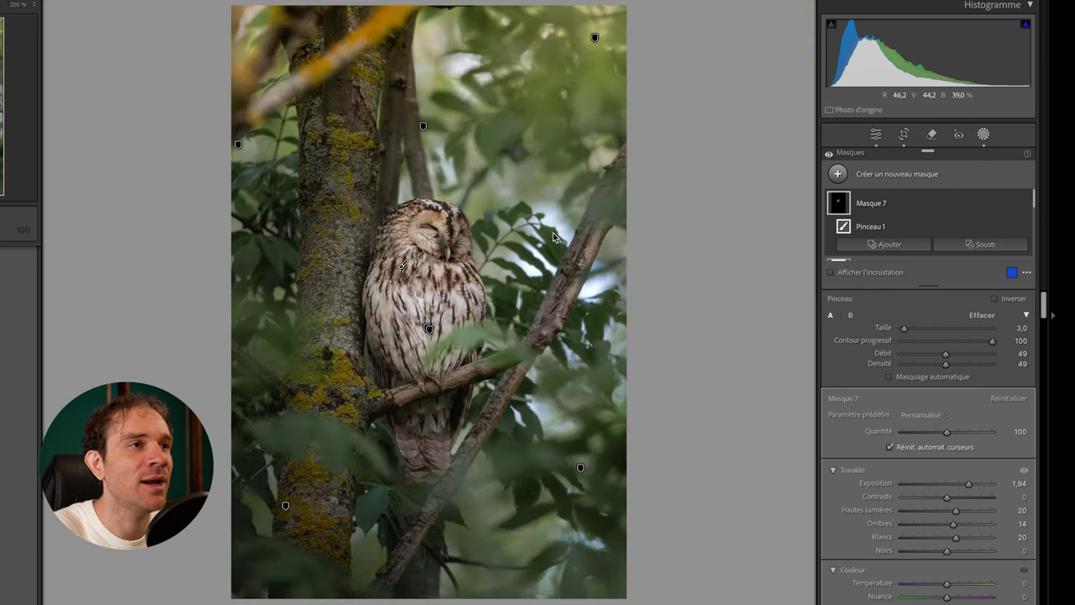
key(Escape)
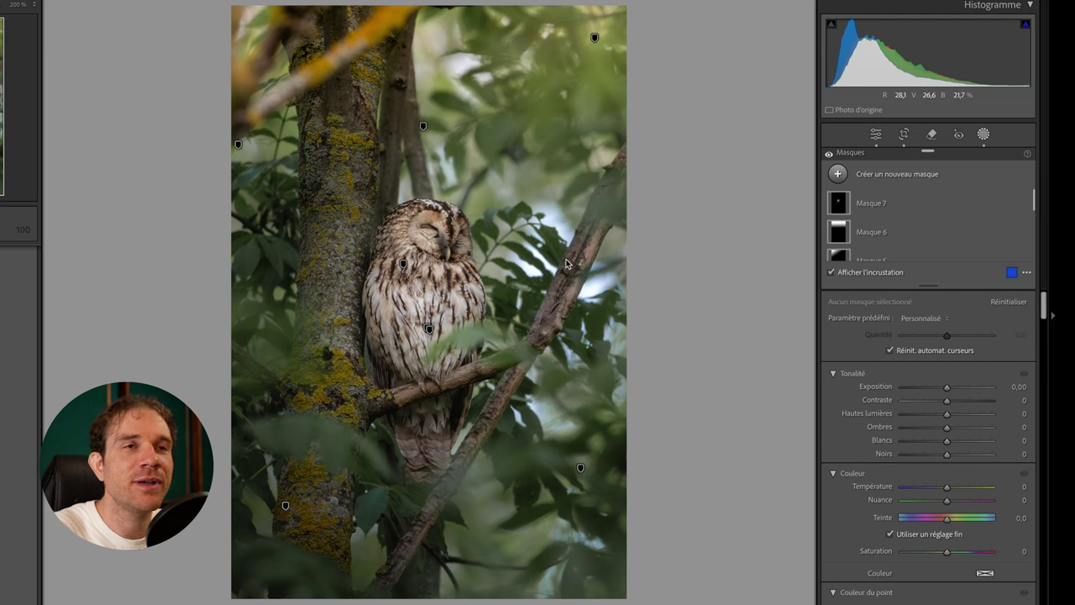
click(904, 204)
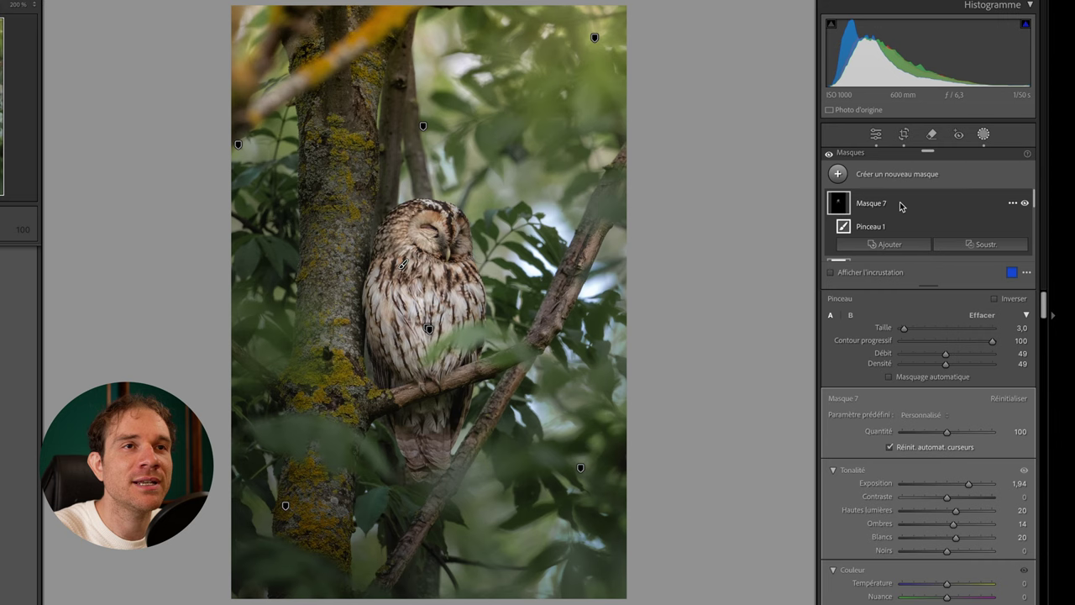
mouse_move(946, 432)
mouse_down()
mouse_move(913, 428)
mouse_move(990, 432)
mouse_move(942, 433)
mouse_up()
Create a darkening brush mask with Exposure −1,94, Contrast 7 and Shadows −14.
click(1025, 204)
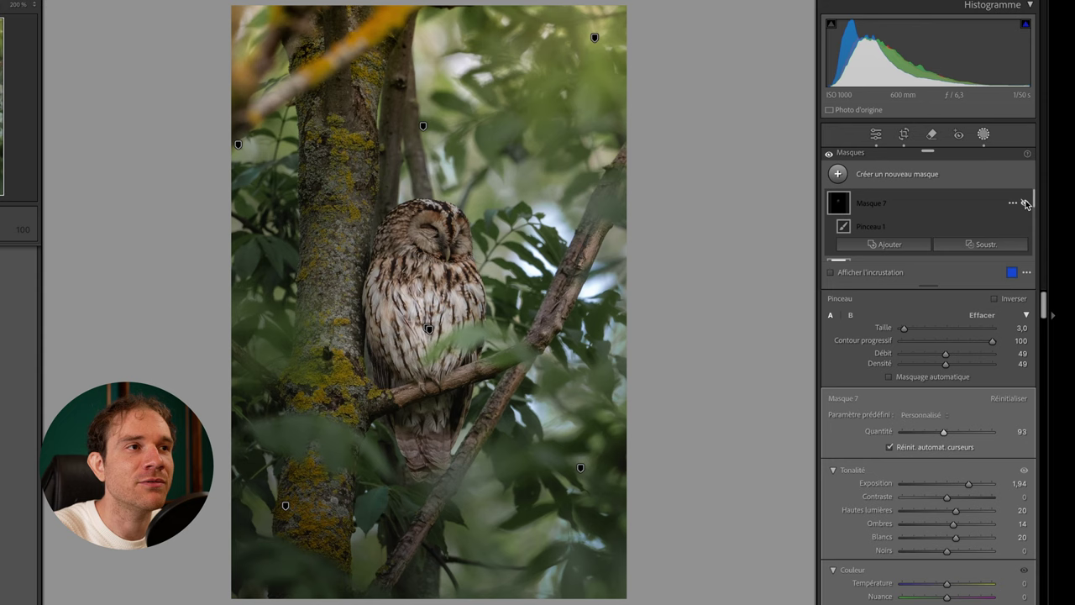
click(879, 176)
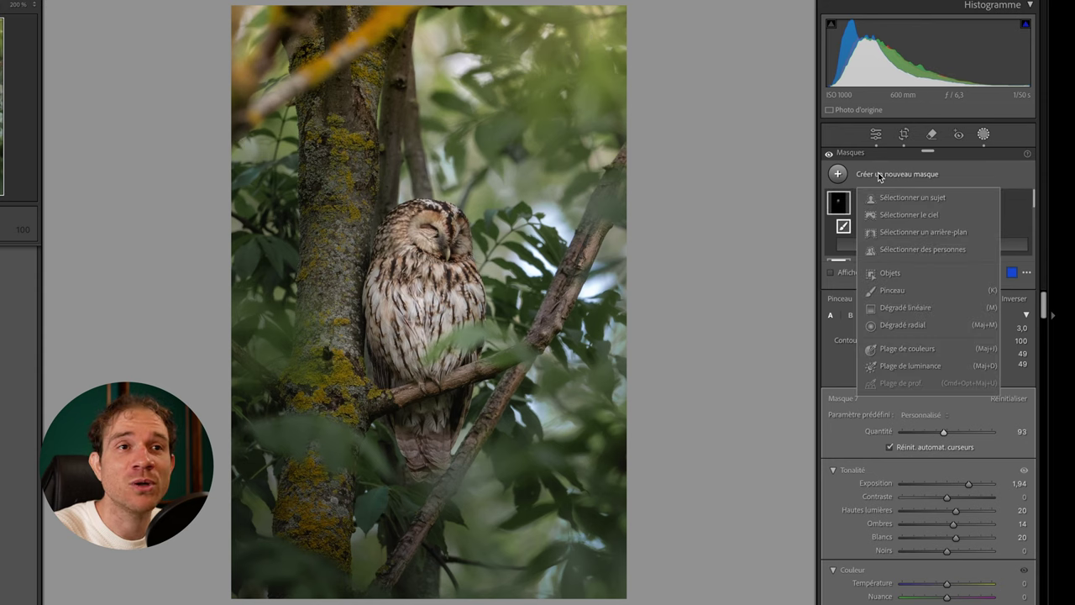
click(899, 287)
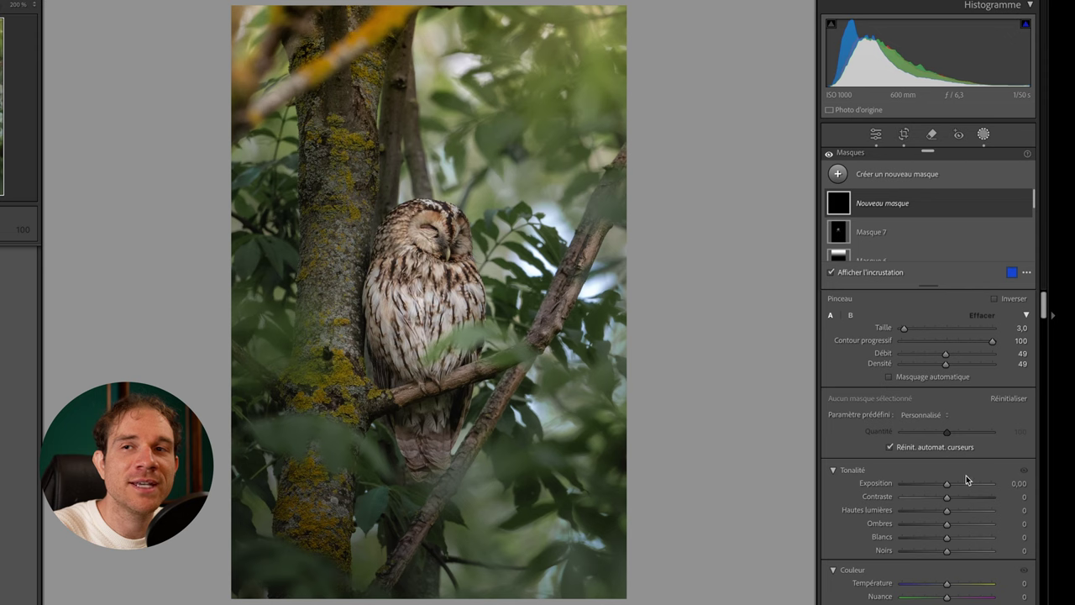
drag(947, 483, 929, 485)
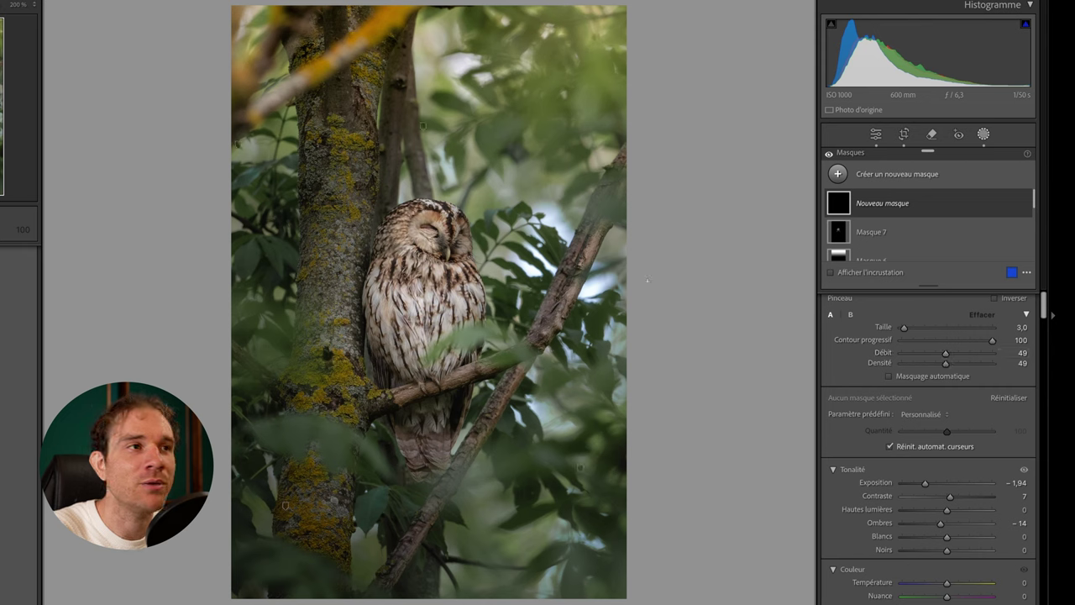
Paint the darkening brush at size 9 over the owl's darker feathers.
key(bracketright)
key(bracketright)
key(bracketright)
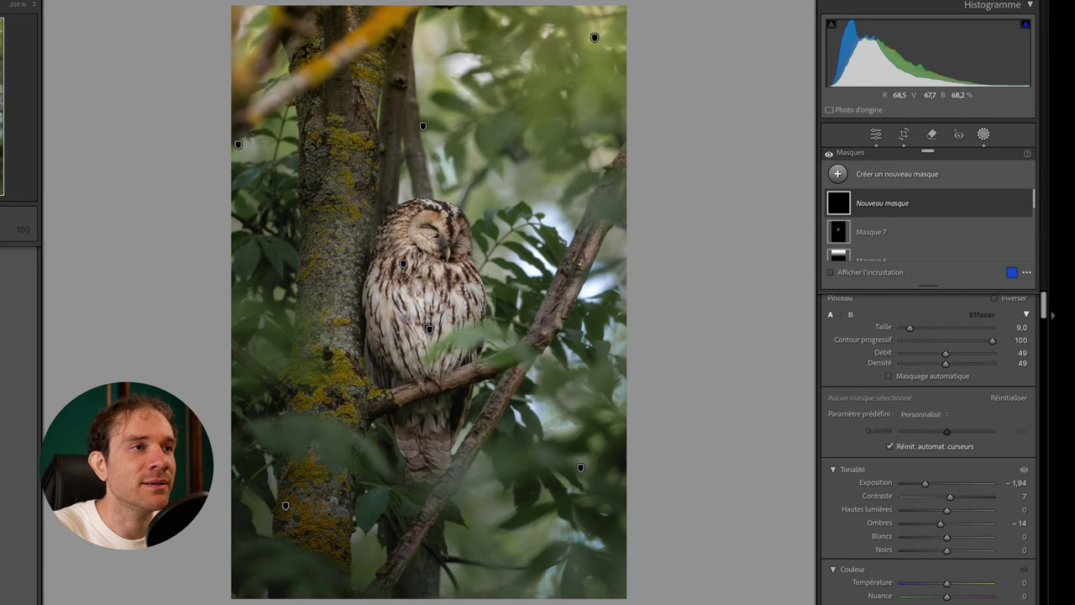
key(bracketleft)
mouse_move(443, 304)
mouse_down()
mouse_move(448, 295)
mouse_move(432, 382)
mouse_up()
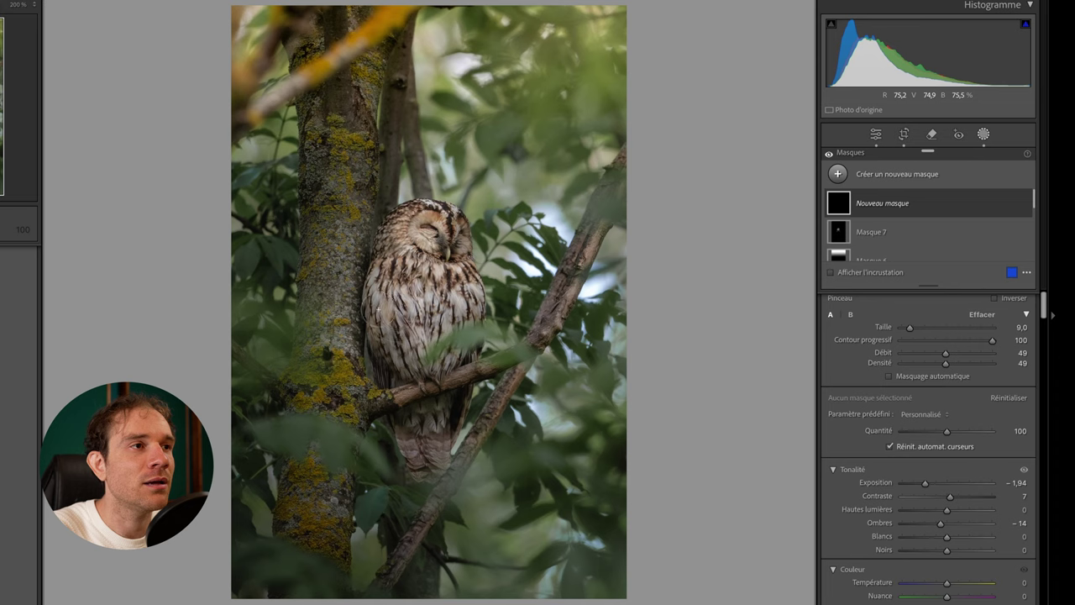
click(371, 309)
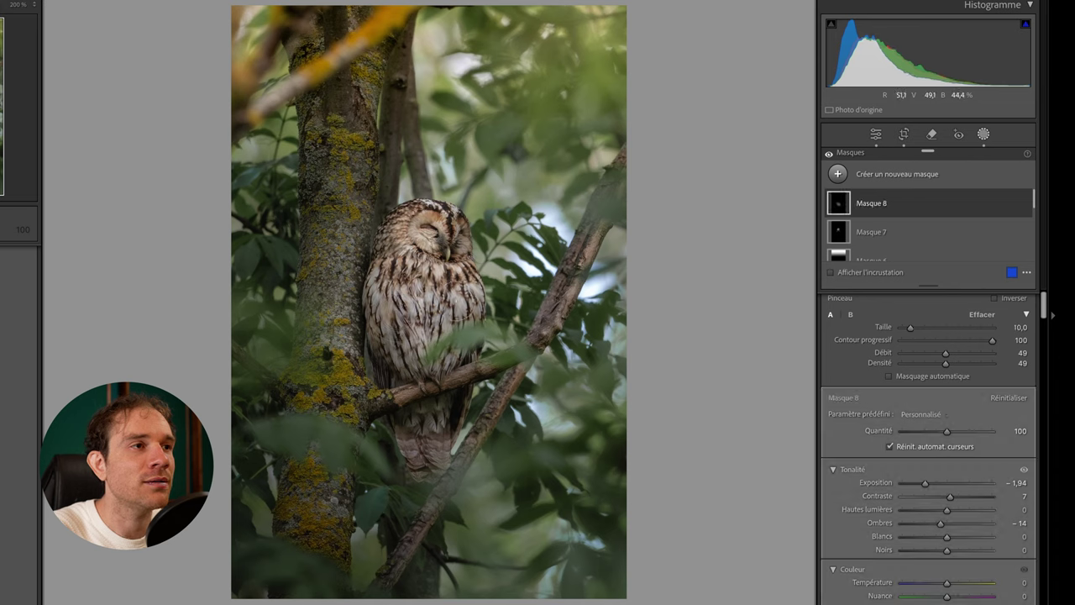
Resize Masque 8's brush to 7 and paint the remaining feather details.
key(bracketleft)
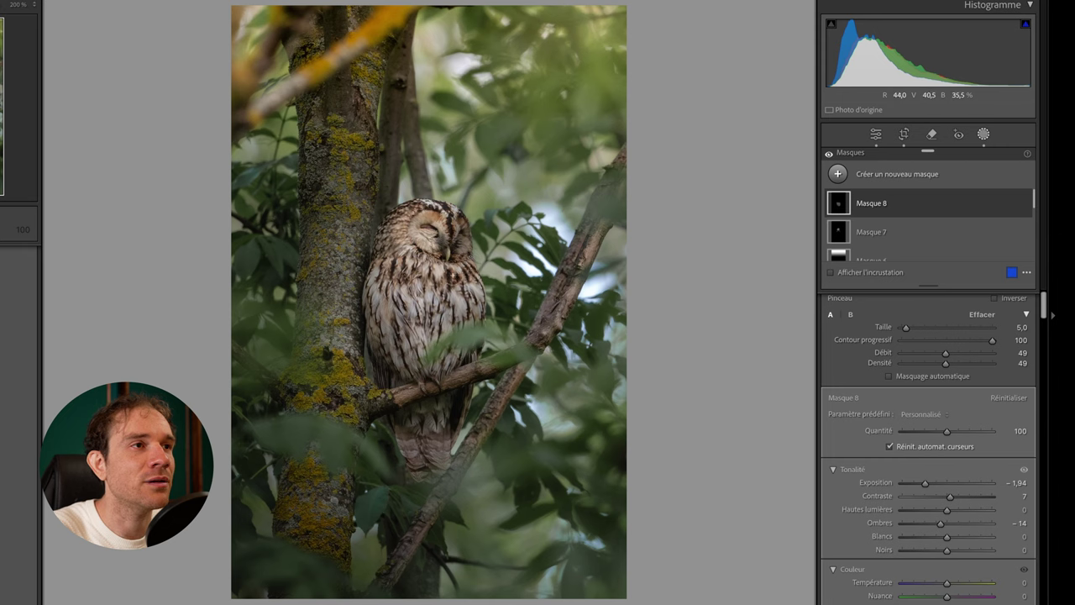
key(bracketright)
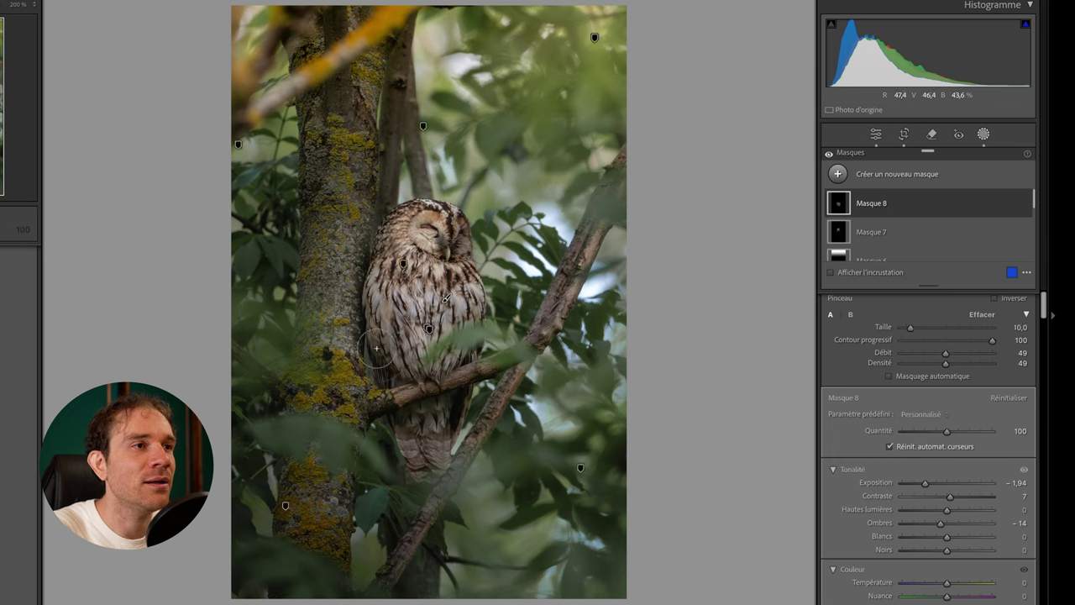
key(bracketleft)
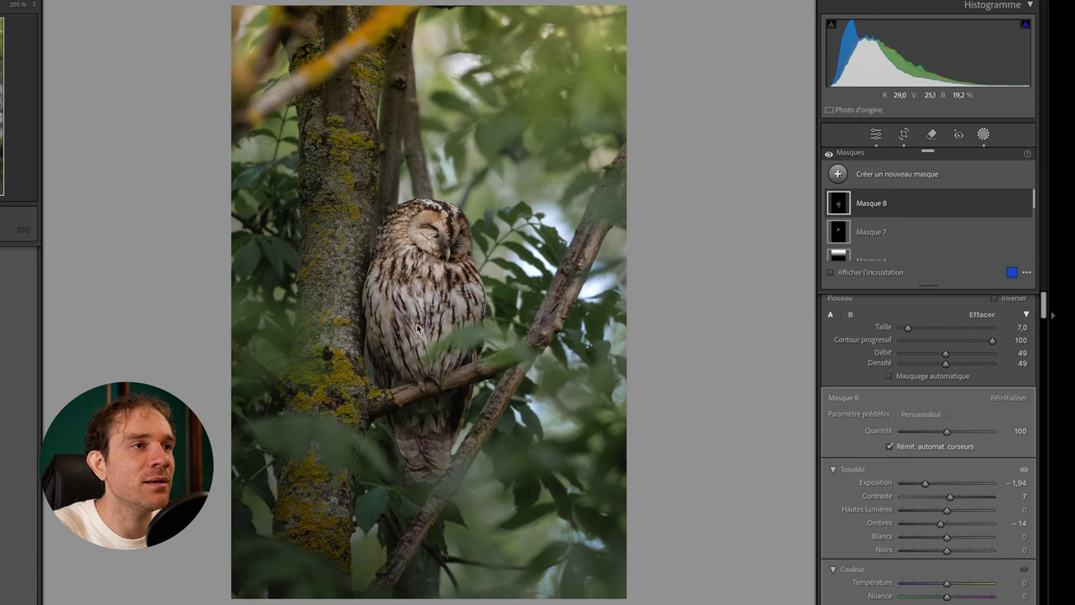
click(418, 327)
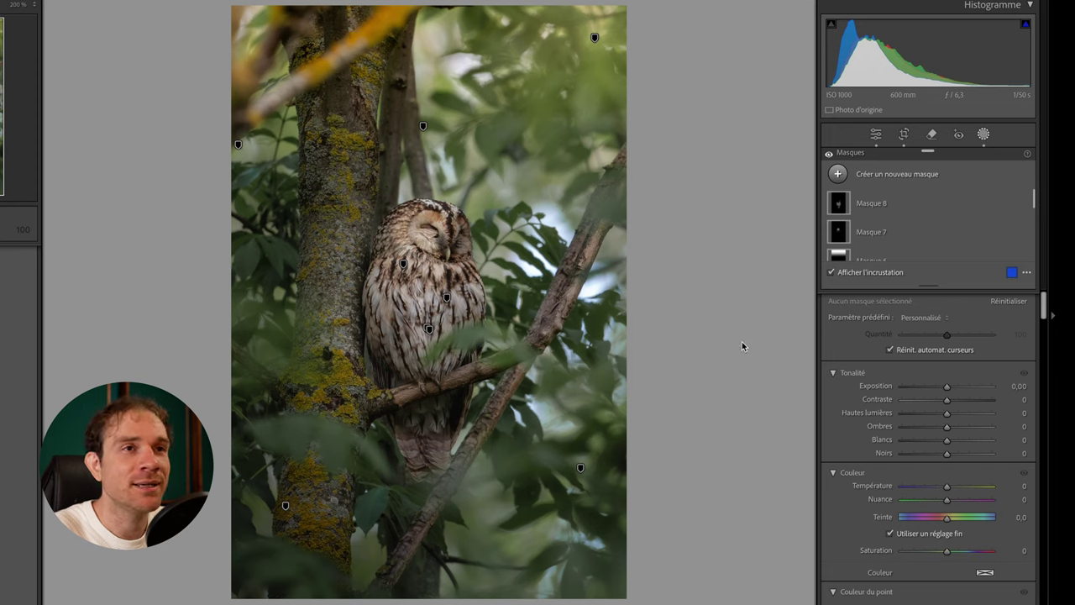
key(shift+w)
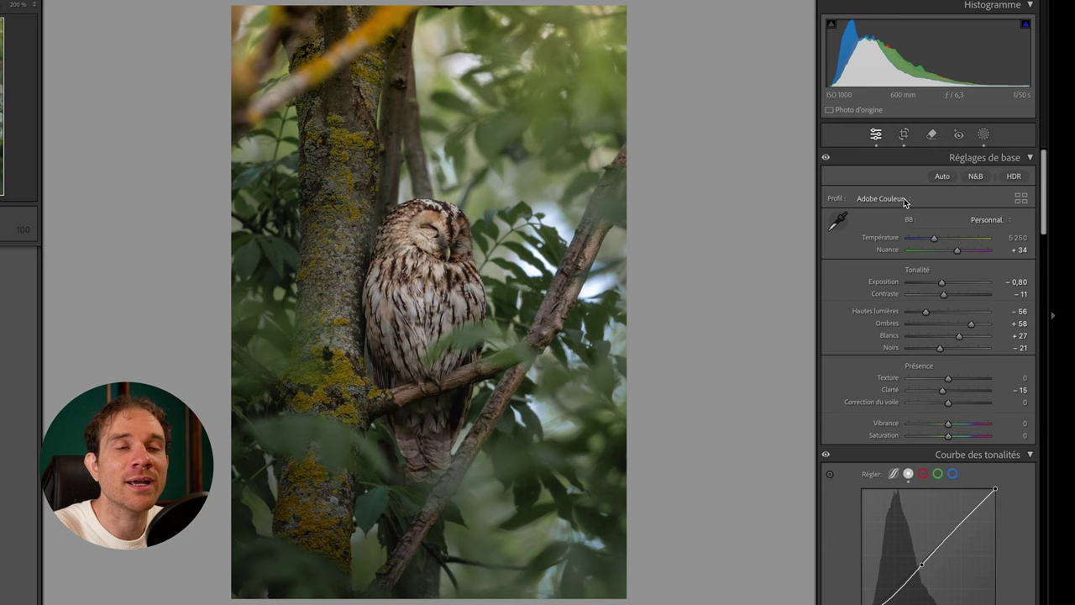
drag(943, 348, 945, 349)
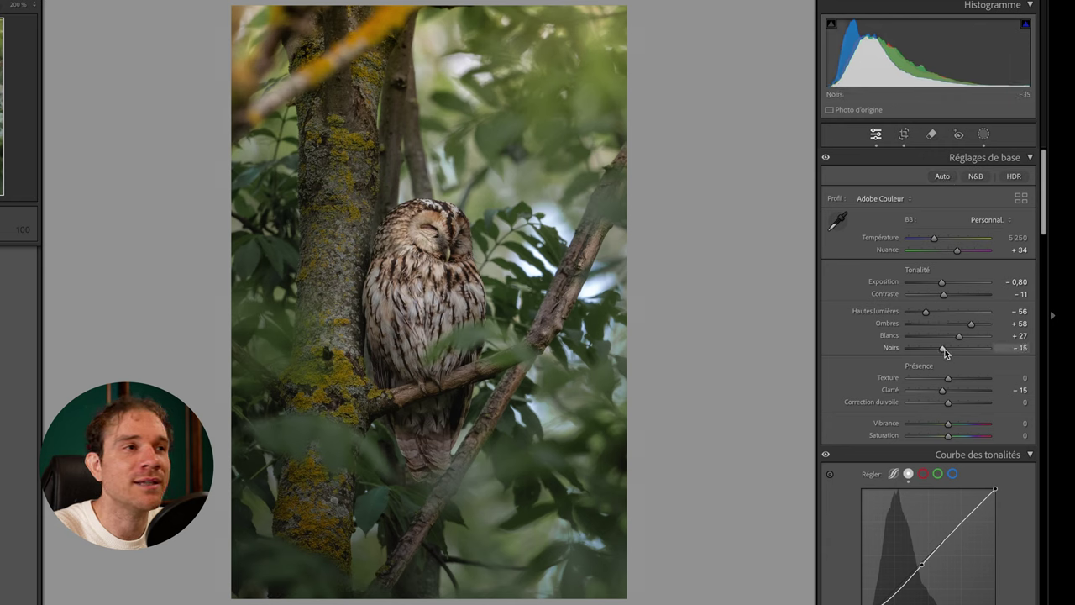
key(ctrl+z)
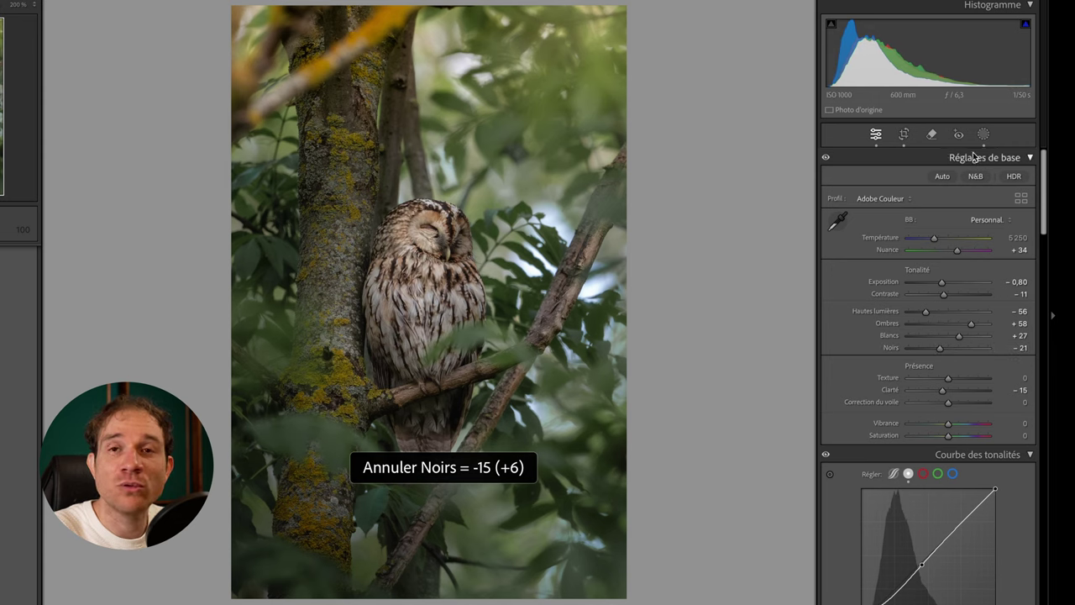
click(984, 135)
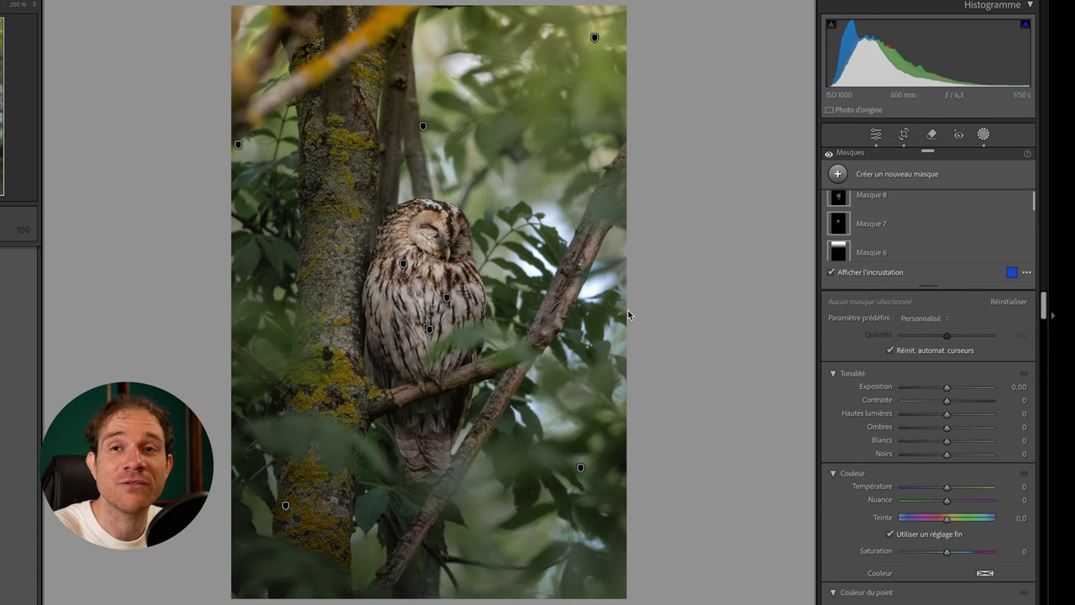
Reselect Masque 7 and add another brightening stroke beside the owl's head with a smaller brush.
scroll(892, 225, down, 1)
scroll(895, 220, down, 1)
scroll(895, 220, down, 1)
scroll(889, 225, down, 1)
scroll(889, 225, up, 2)
click(889, 232)
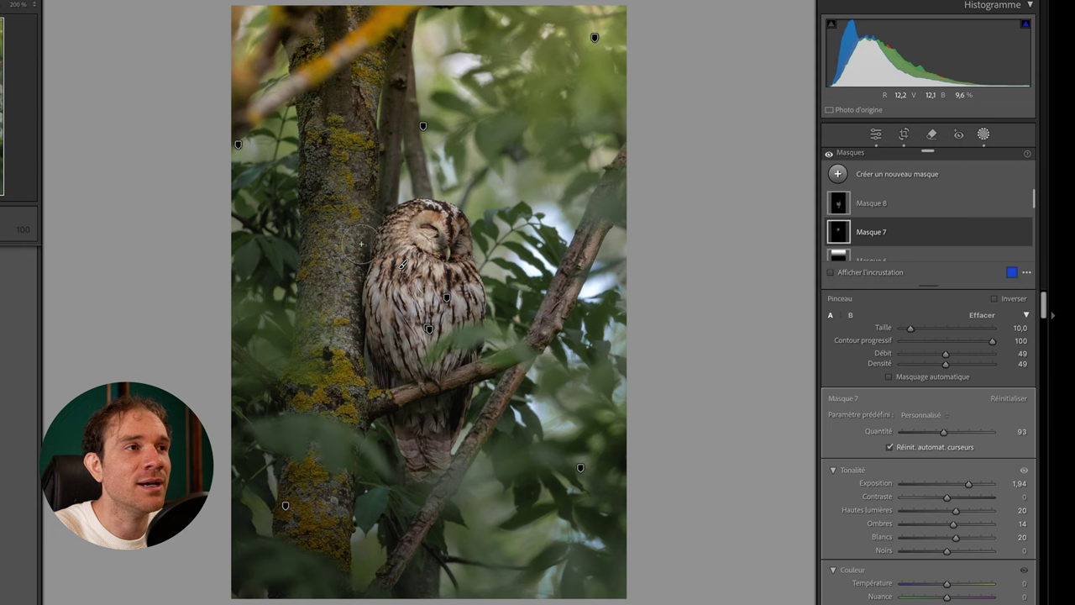
scroll(360, 241, down, 1)
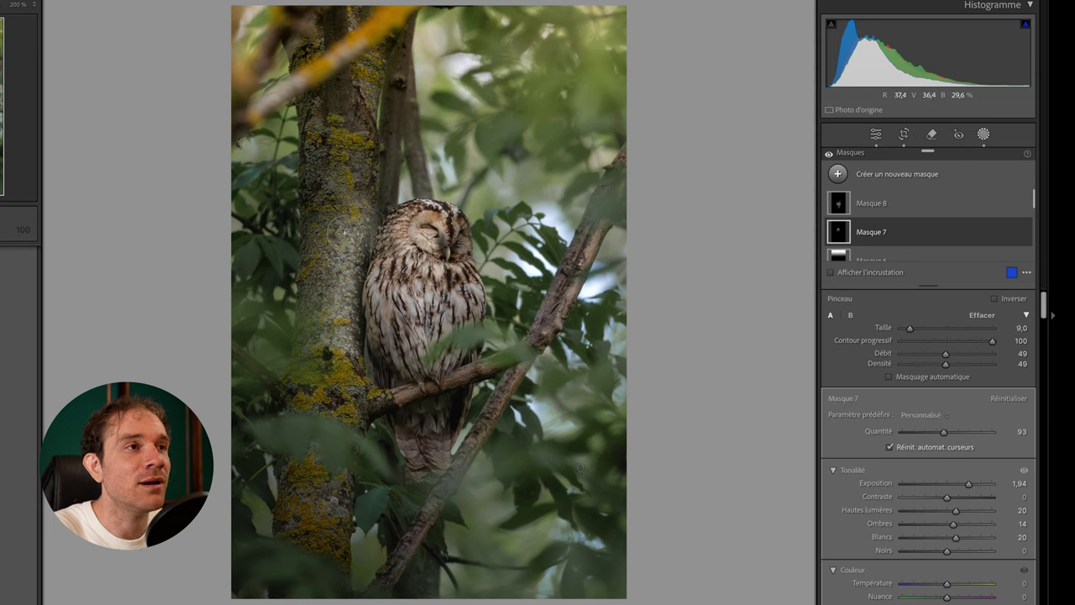
click(351, 361)
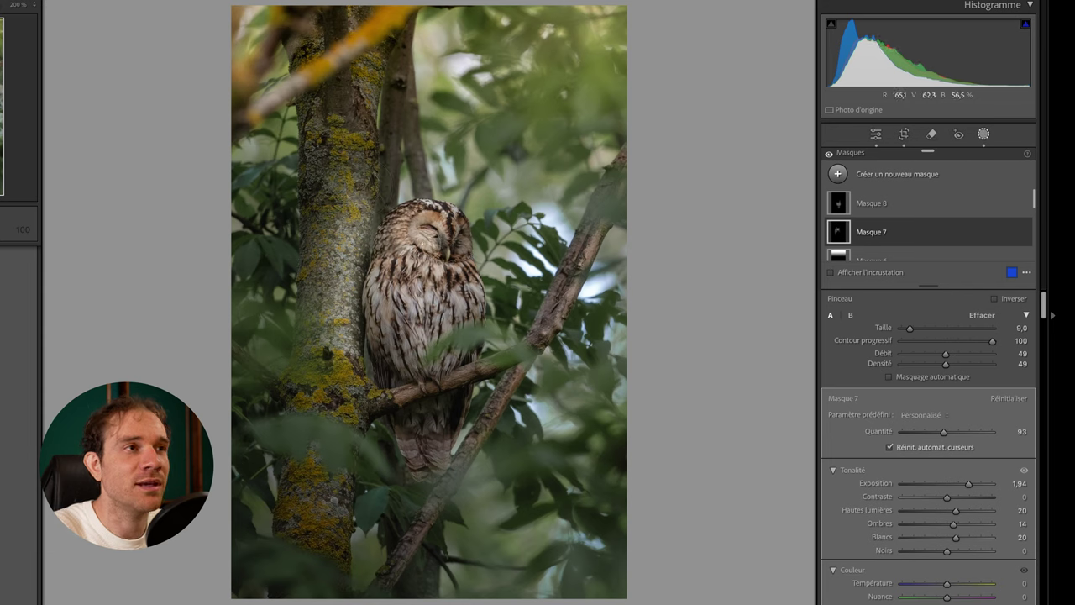
key(bracketleft)
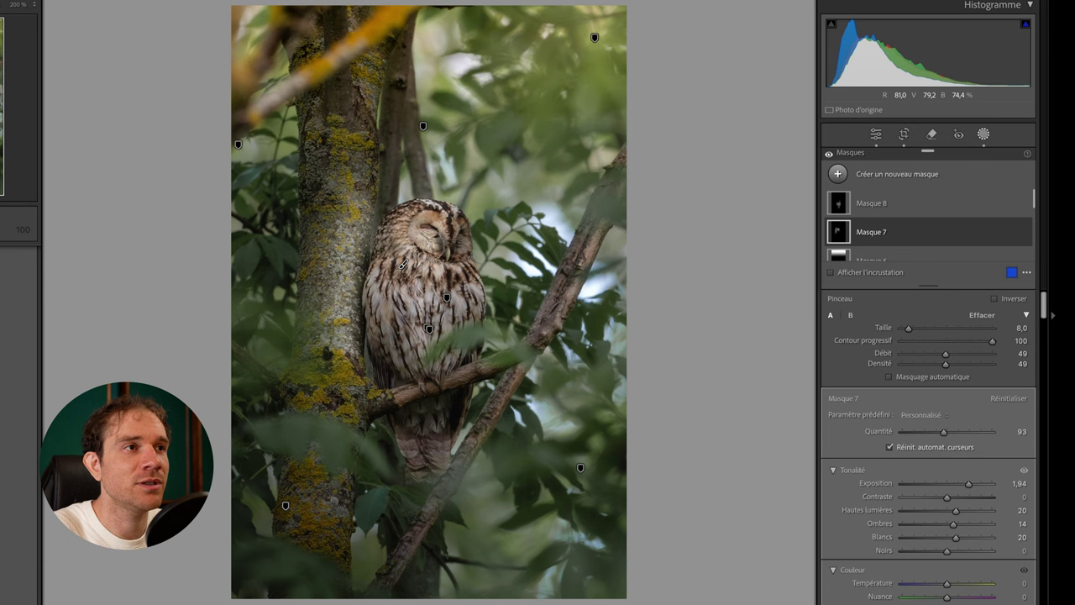